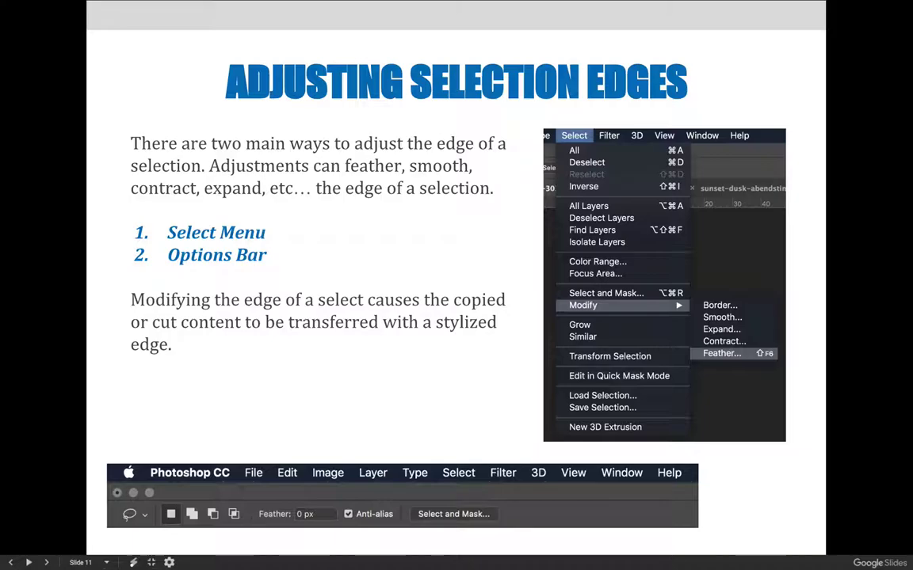
# Exit the full-screen slides and switch to Photoshop to look through the open ART1280 photos.
pyautogui.press('Escape')
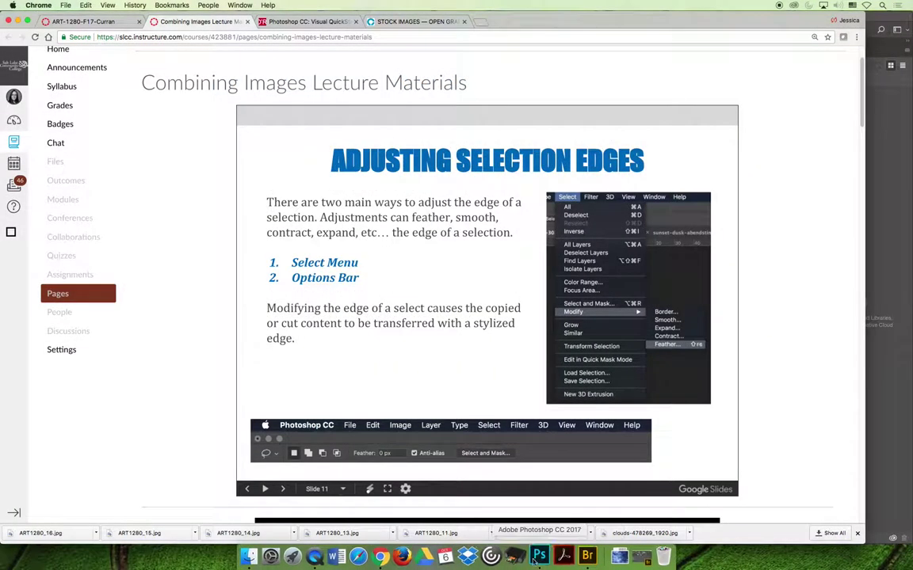
pyautogui.click(537, 557)
pyautogui.click(369, 45)
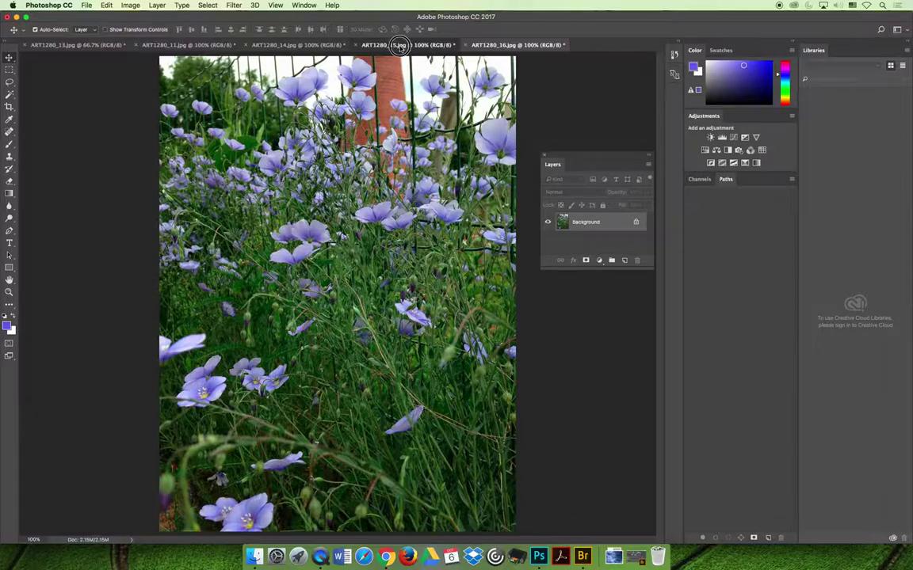
pyautogui.click(309, 48)
pyautogui.click(189, 45)
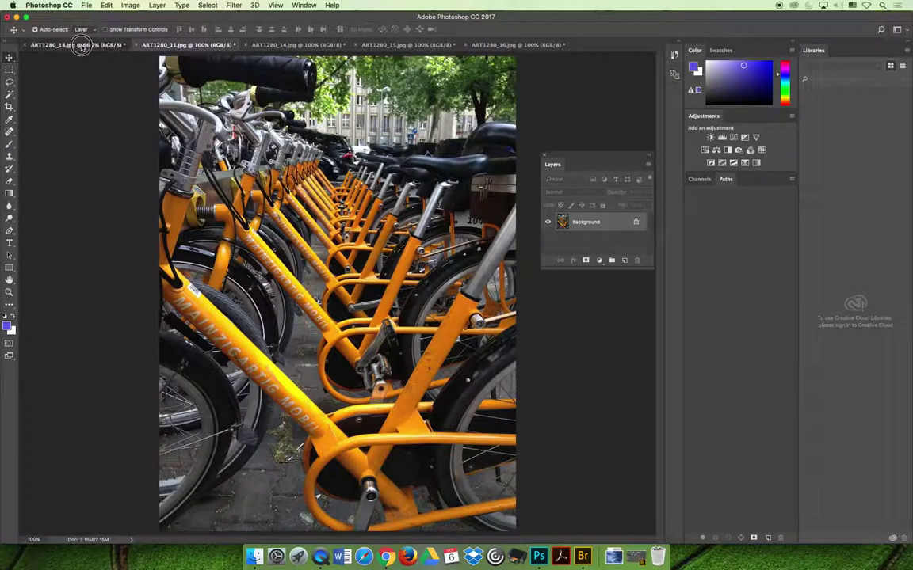
pyautogui.click(82, 46)
# Dock the floating Layers panel beside Channels and Paths, and review the open photos, ending on ART1280_13.jpg.
pyautogui.moveTo(621, 156); pyautogui.dragTo(748, 180)
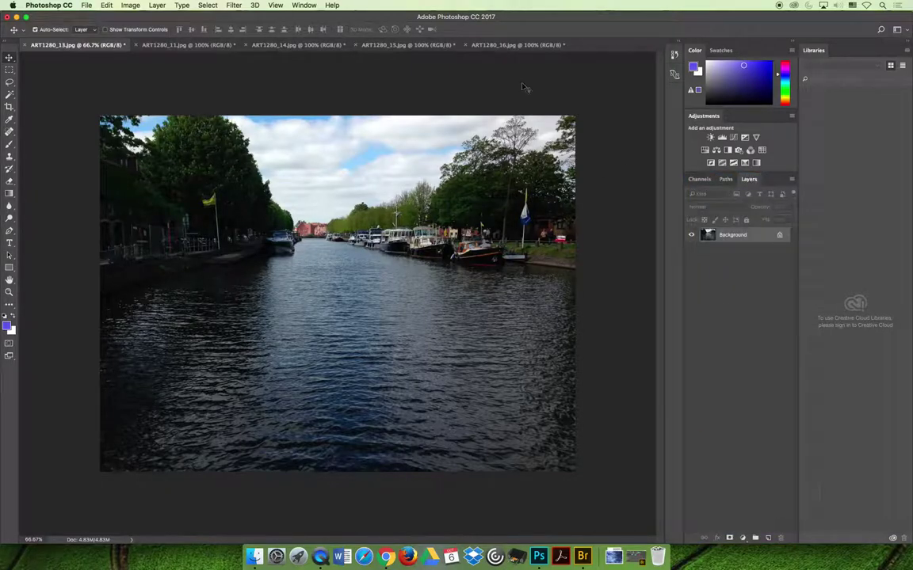
pyautogui.click(504, 45)
pyautogui.click(365, 46)
pyautogui.click(263, 46)
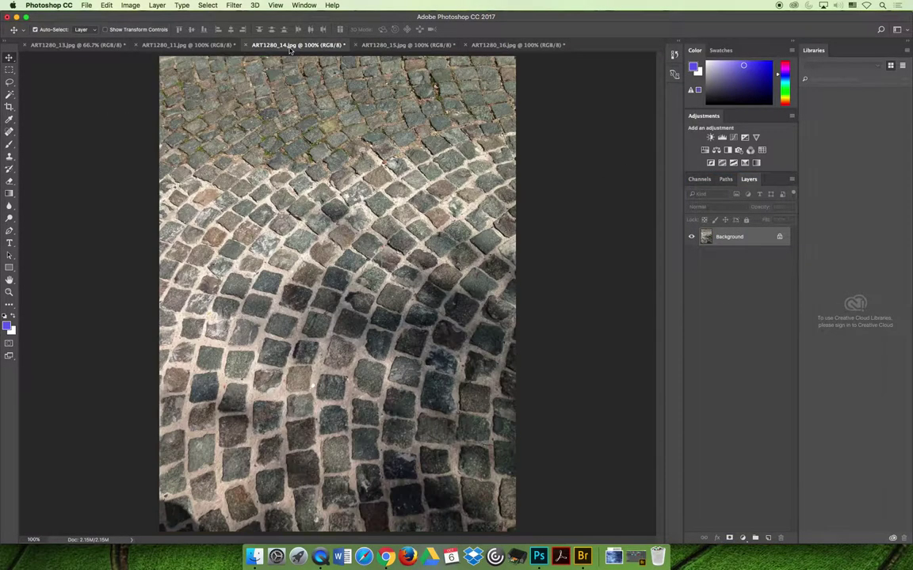
pyautogui.click(187, 46)
pyautogui.click(86, 45)
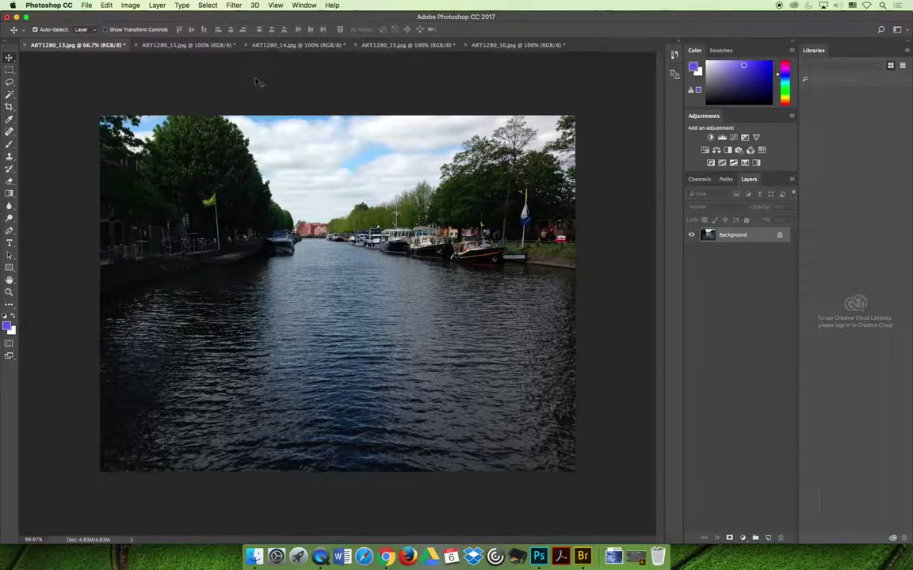
# Create a new print document 7 inches wide and 5 inches high at 300 pixels/inch, RGB Color, with a white background.
pyautogui.click(87, 5)
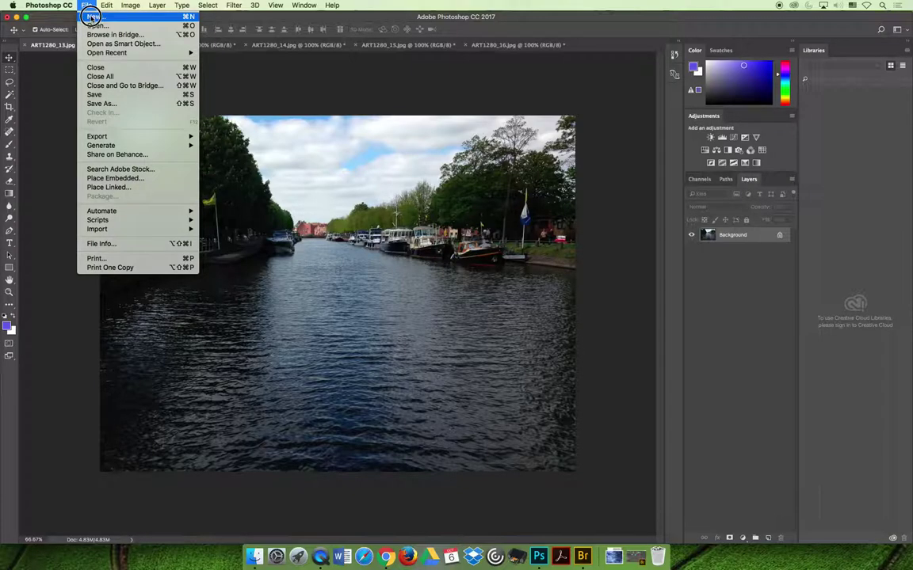
pyautogui.click(93, 18)
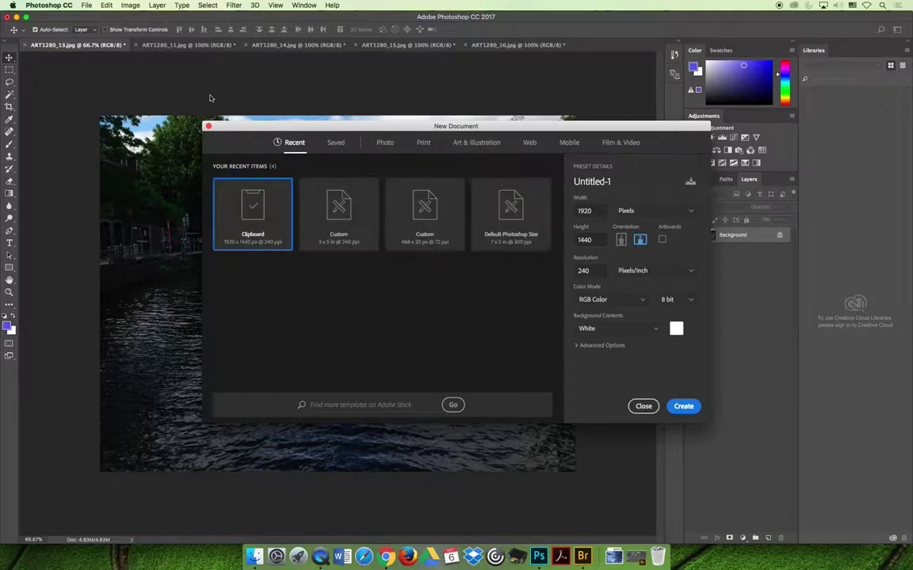
pyautogui.click(423, 143)
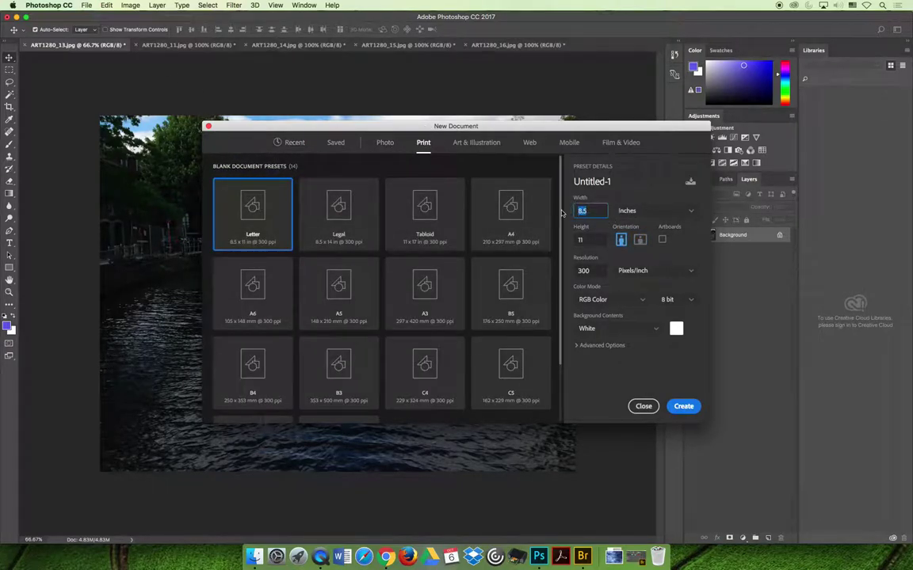
pyautogui.write('7')
pyautogui.press('Tab')
pyautogui.write('5')
pyautogui.press('Tab')
pyautogui.click(681, 405)
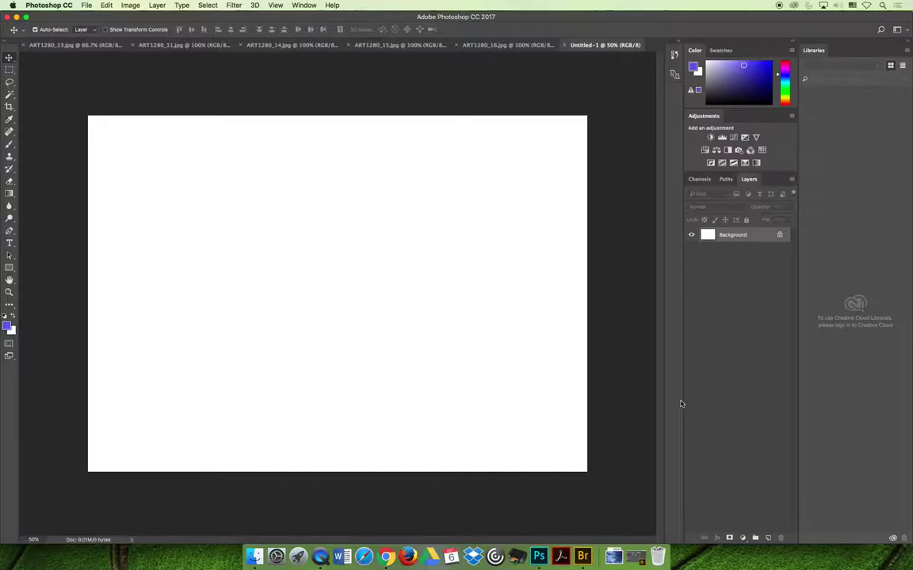
# Set the resolution of the purple flower photo ART1280_16.jpg to 300 pixels/inch without resampling.
pyautogui.click(475, 44)
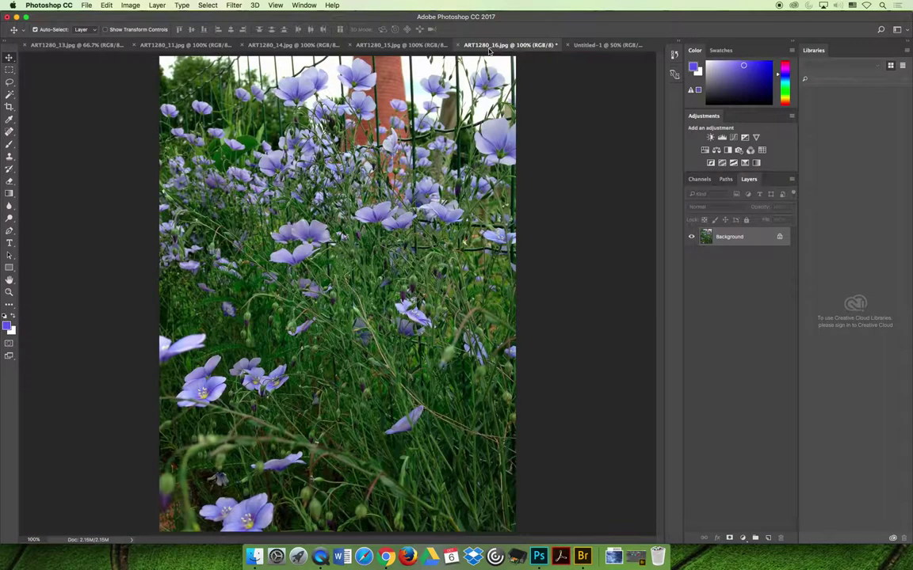
pyautogui.click(130, 6)
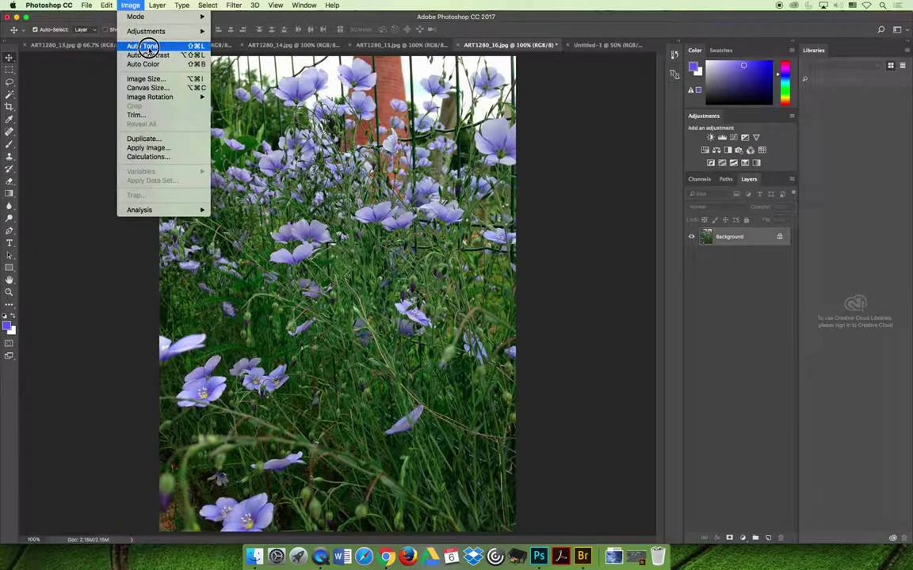
pyautogui.click(146, 79)
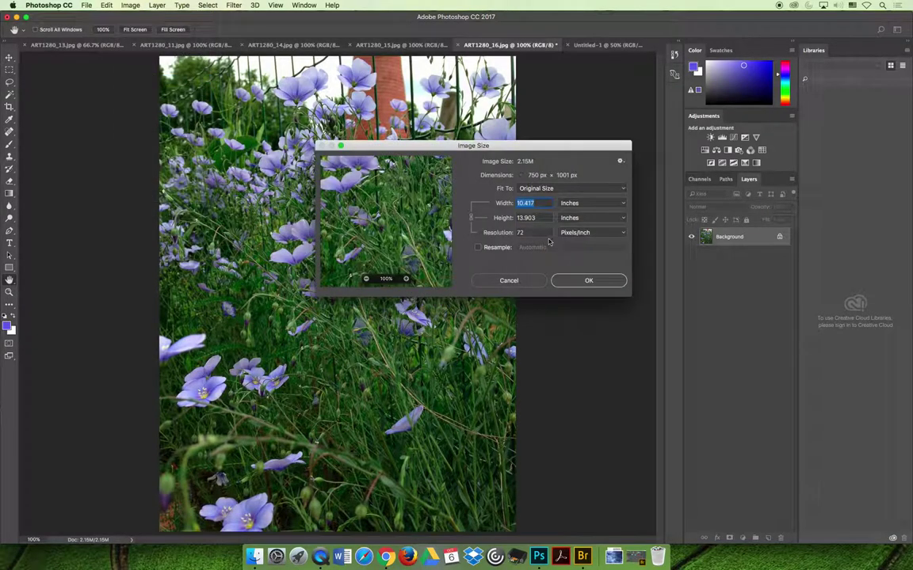
pyautogui.write('300')
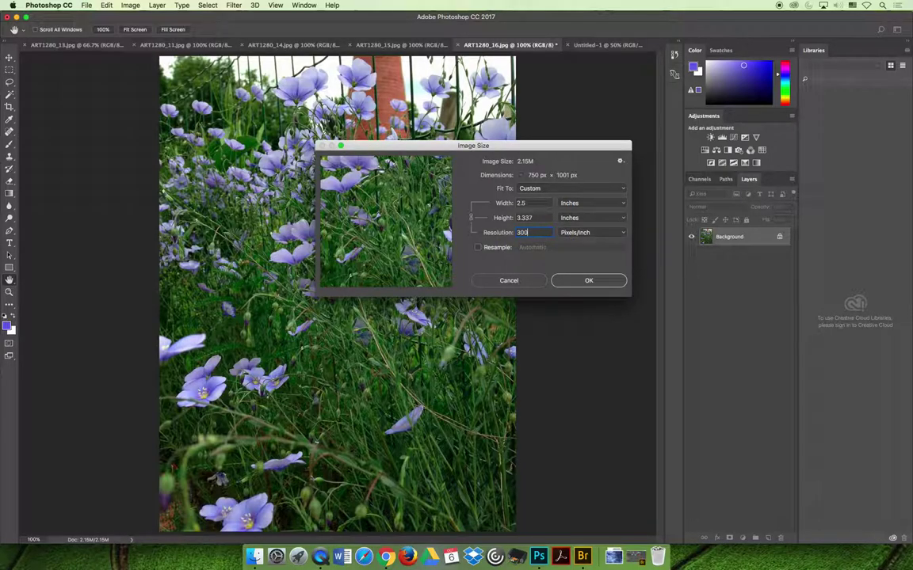
pyautogui.press('Return')
pyautogui.press('v')
# Set the resolution of the garden pergola photo ART1280_15.jpg to 300 pixels/inch without resampling.
pyautogui.click(372, 44)
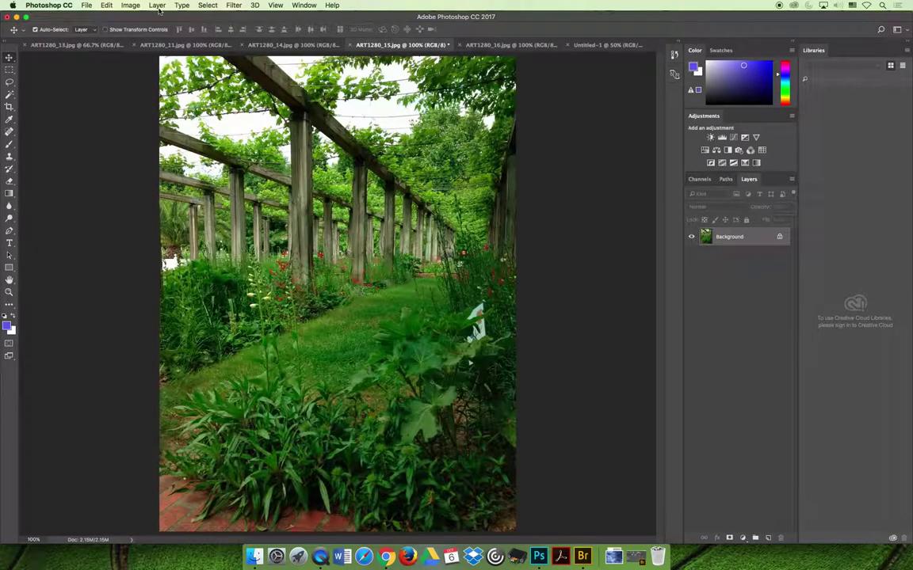
pyautogui.click(130, 4)
pyautogui.click(143, 76)
pyautogui.press('Tab')
pyautogui.press('Tab')
pyautogui.write('300')
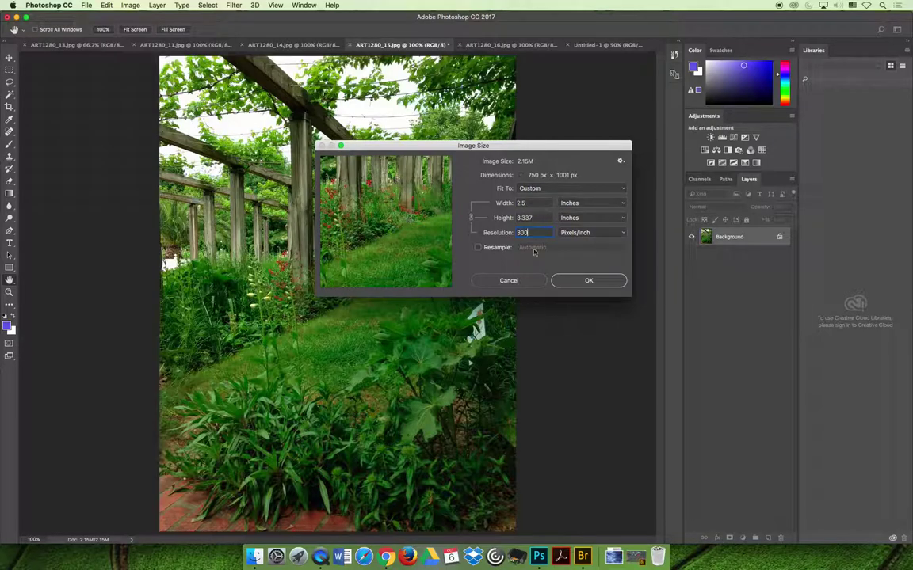
pyautogui.press('Return')
pyautogui.press('v')
# Set the resolution of the cobblestone photo ART1280_14.jpg to 300 pixels/inch without resampling.
pyautogui.click(293, 45)
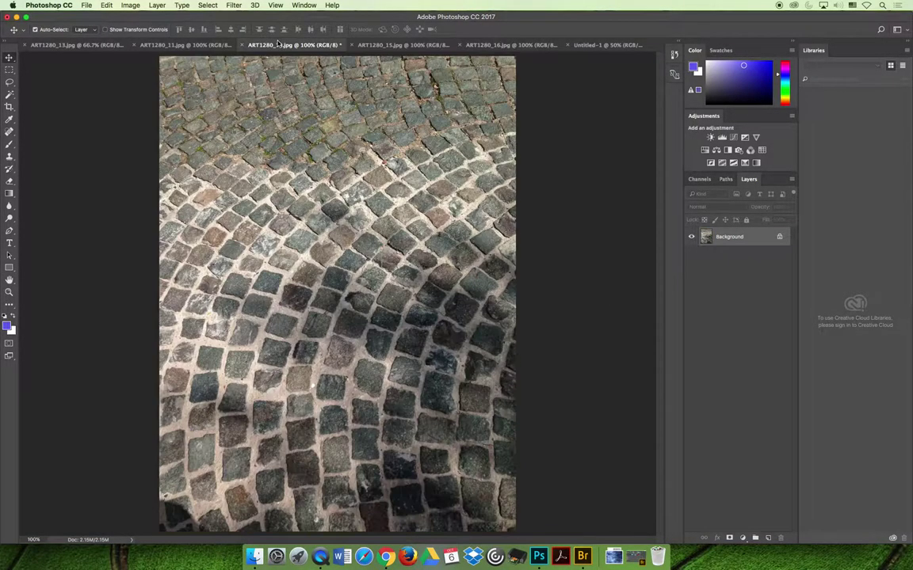
pyautogui.click(161, 5)
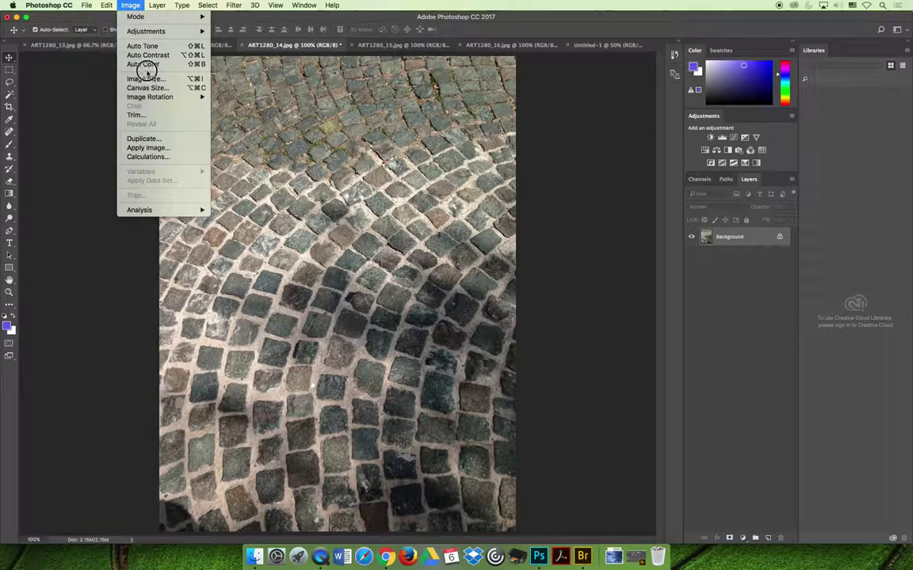
pyautogui.click(147, 78)
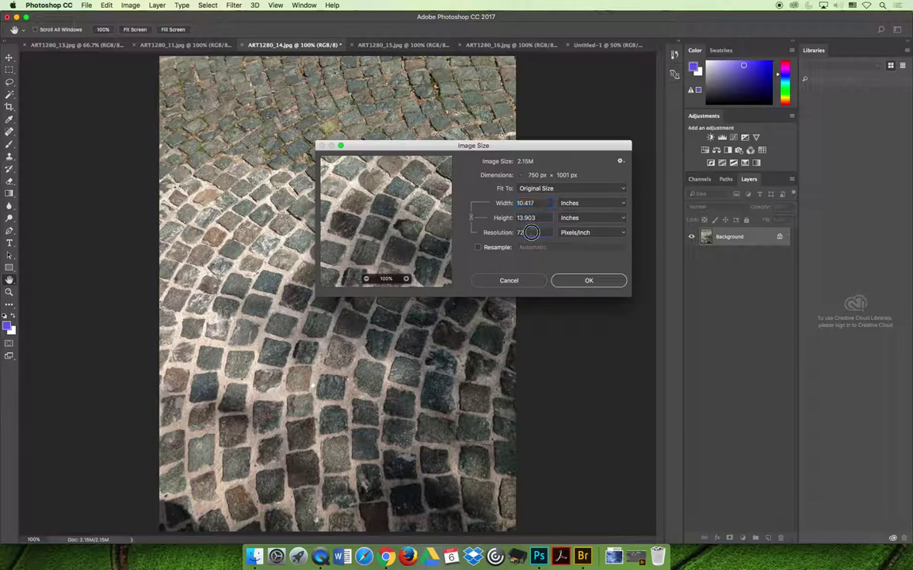
pyautogui.write('2.5')
pyautogui.click(531, 232)
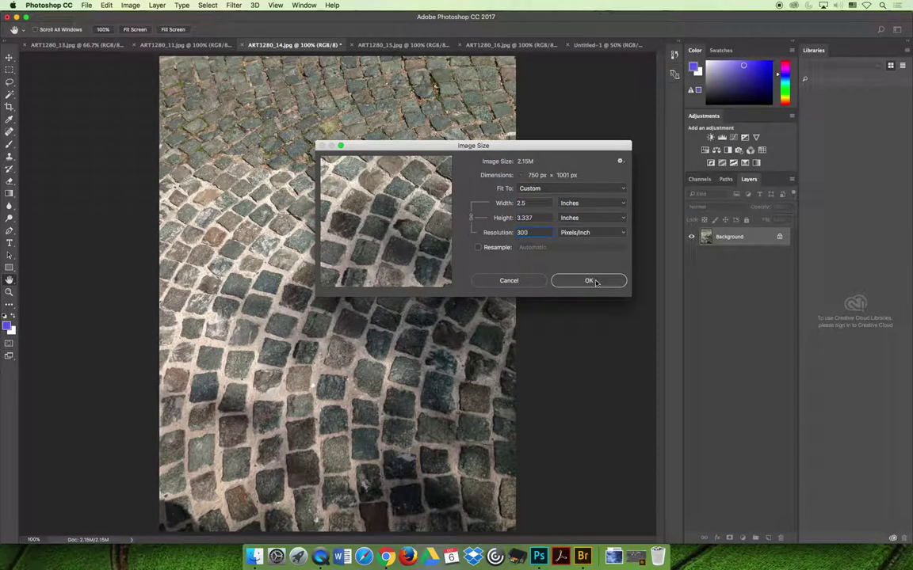
pyautogui.click(590, 281)
# Set the resolution of the orange bicycle photo ART1280_11.jpg to 300 pixels/inch without resampling.
pyautogui.click(159, 45)
pyautogui.click(130, 5)
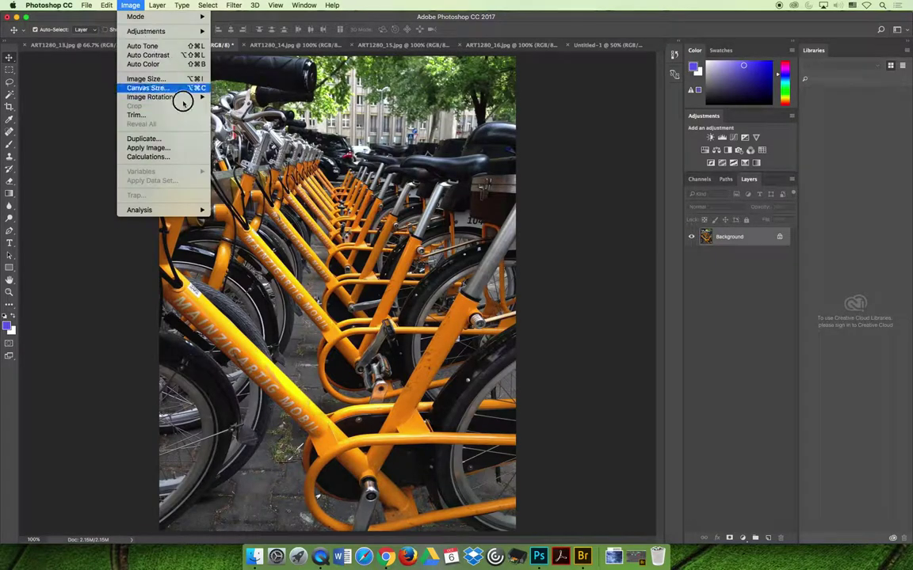
pyautogui.click(181, 79)
pyautogui.write('2.5')
pyautogui.press('Tab')
pyautogui.press('Tab')
pyautogui.write('300')
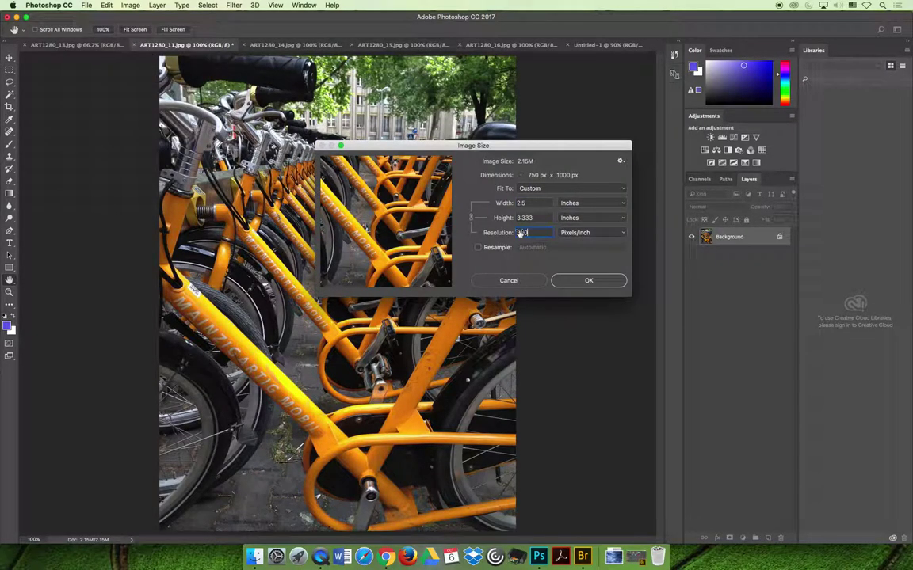
pyautogui.click(604, 282)
# Set the resolution of the canal photo ART1280_13.jpg to 300 pixels/inch without resampling.
pyautogui.click(76, 45)
pyautogui.click(130, 5)
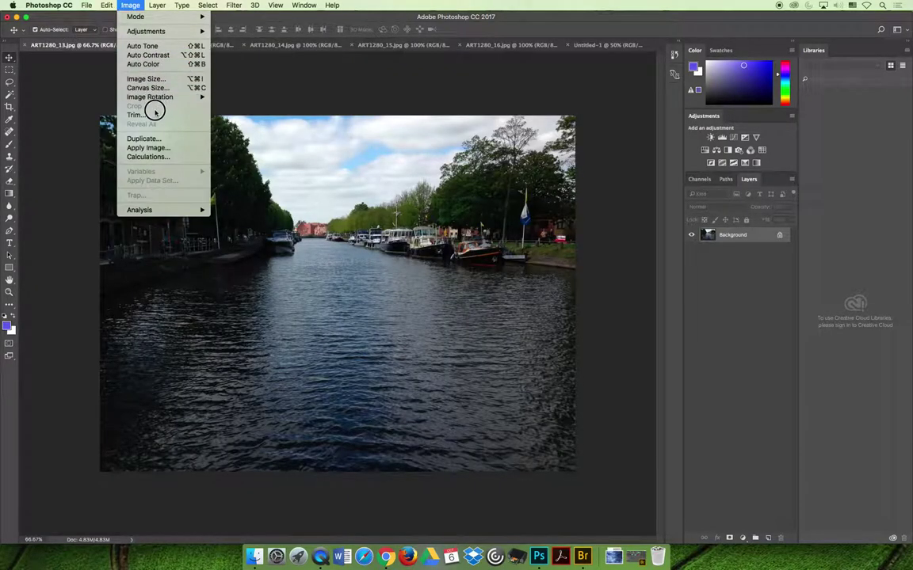
pyautogui.click(146, 79)
pyautogui.click(510, 233)
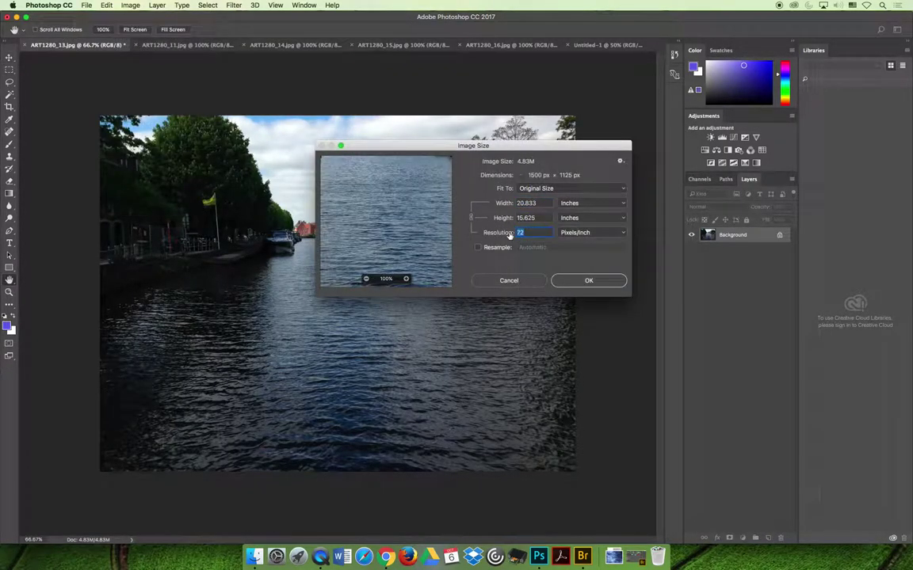
pyautogui.write('300')
pyautogui.click(589, 281)
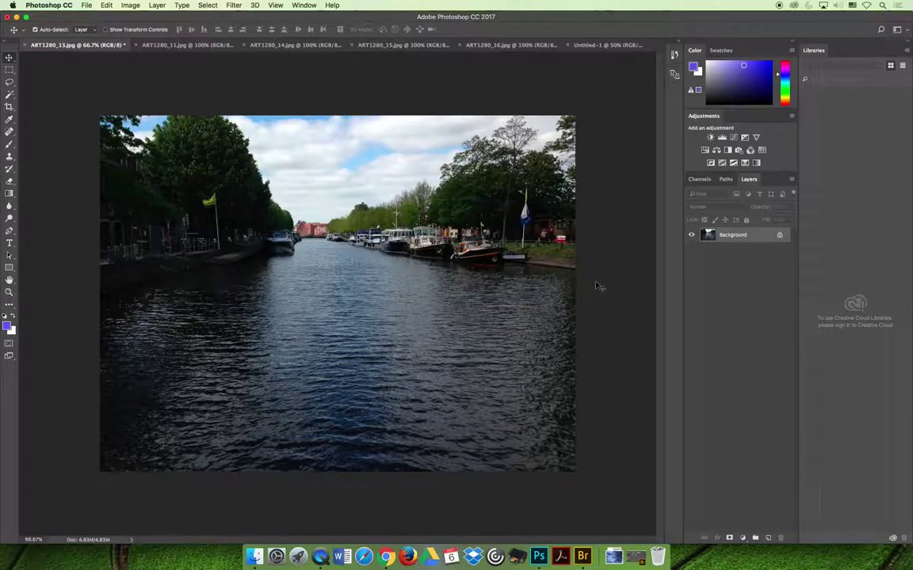
# Copy a rectangular marquee selection of the canal photo's upper-right area, with sky, trees and boats, into the blank Untitled-1 document.
pyautogui.press('super+a')
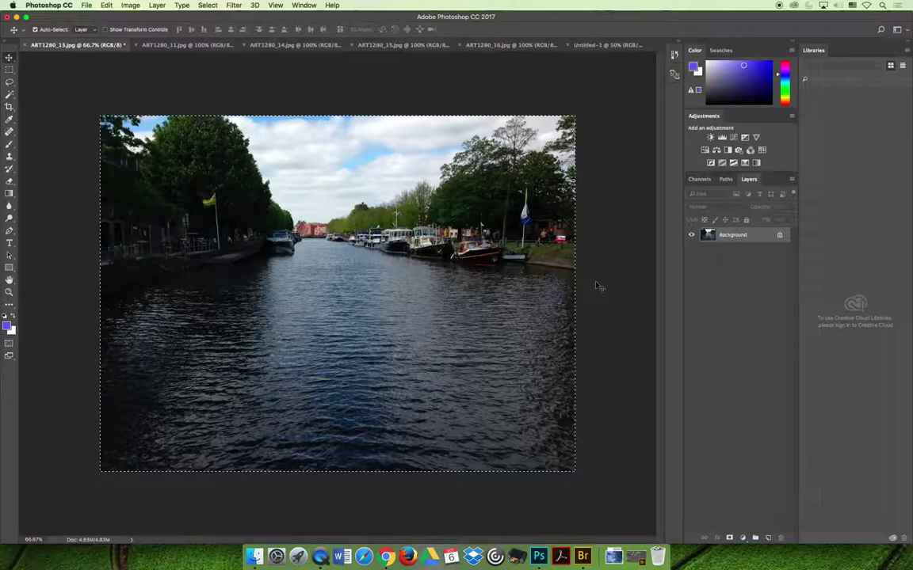
pyautogui.press('super+d')
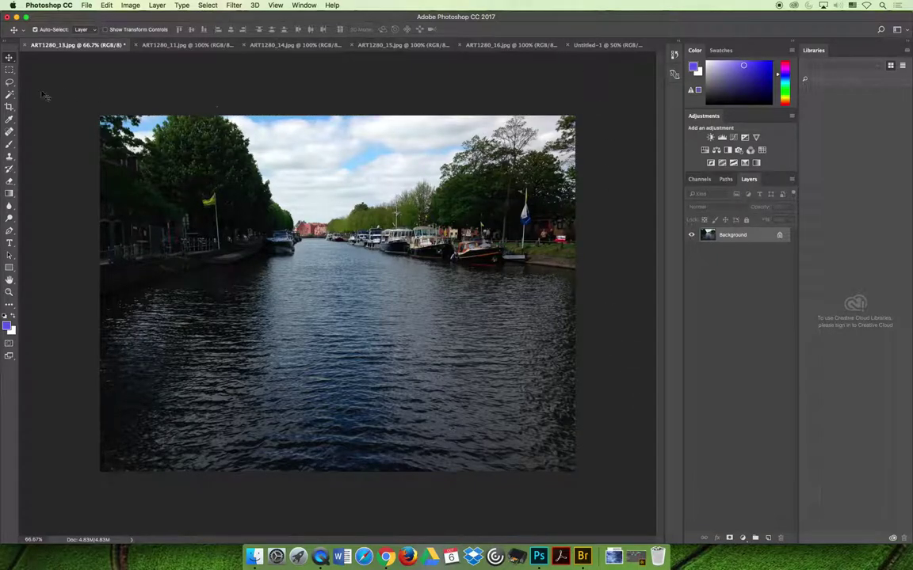
pyautogui.click(9, 70)
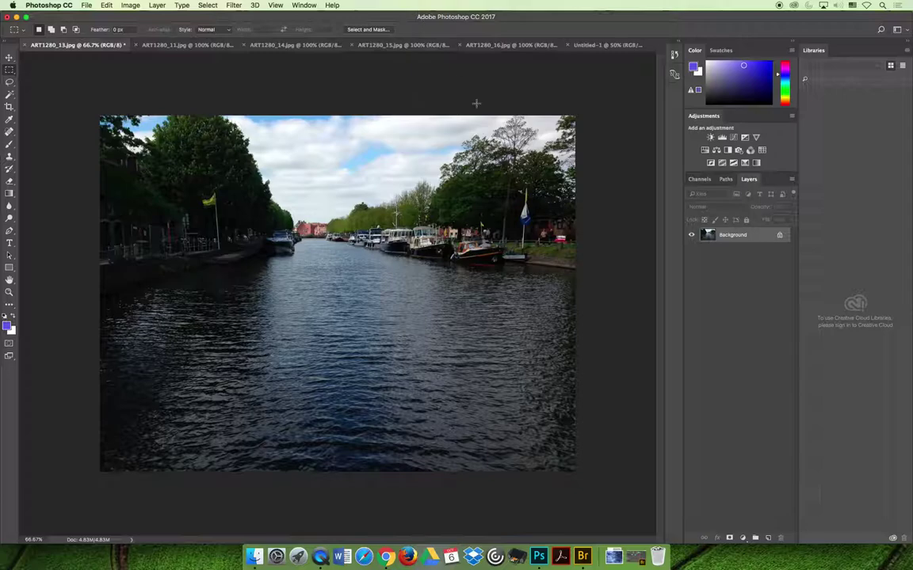
pyautogui.moveTo(575, 116); pyautogui.dragTo(297, 298)
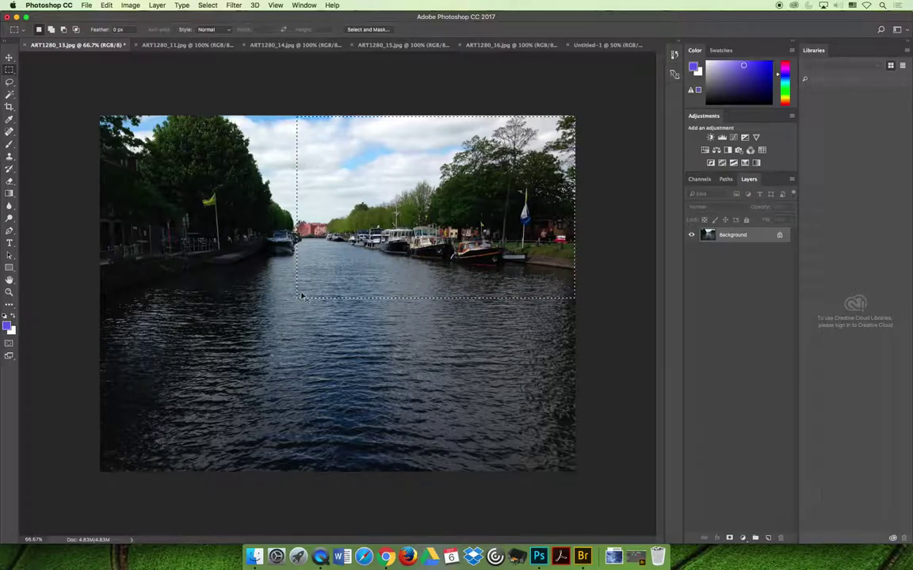
pyautogui.click(624, 45)
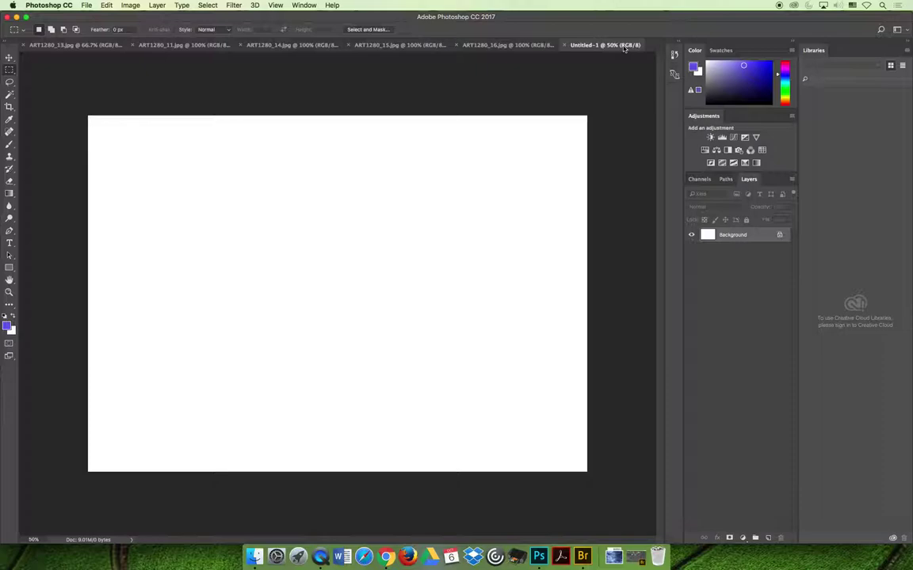
pyautogui.hotkey('ctrl', 'v')
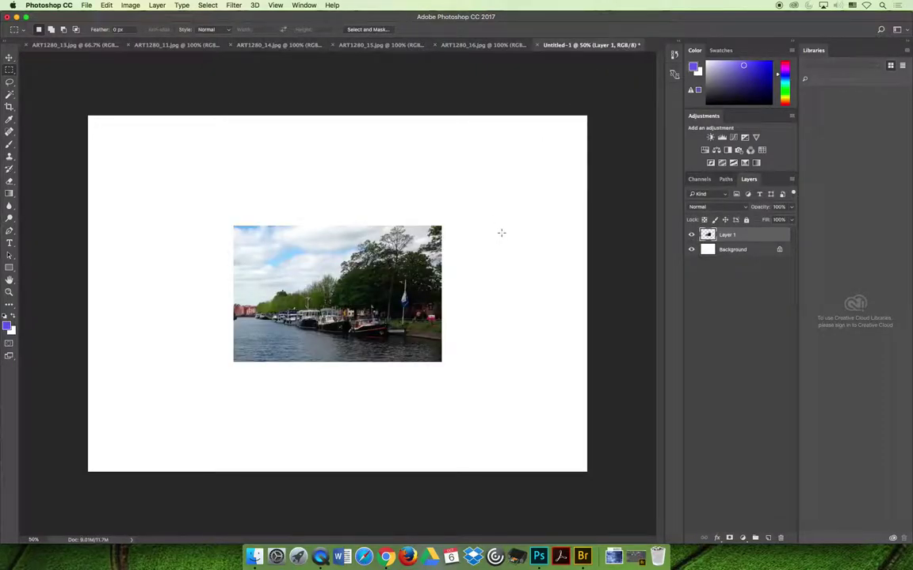
# Copy the entire flower photo ART1280_16.jpg and paste it into the Untitled-1 document.
pyautogui.click(468, 46)
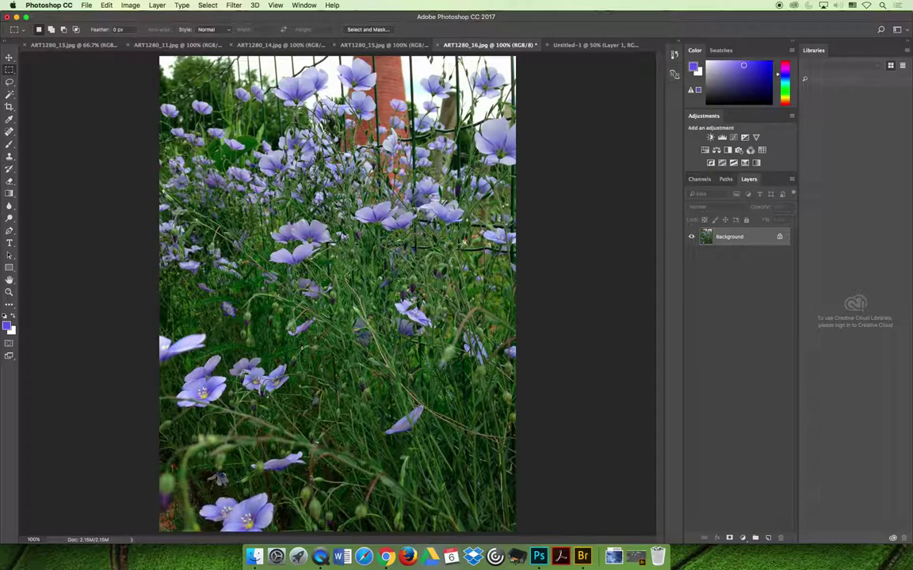
pyautogui.hotkey('ctrl', 'a')
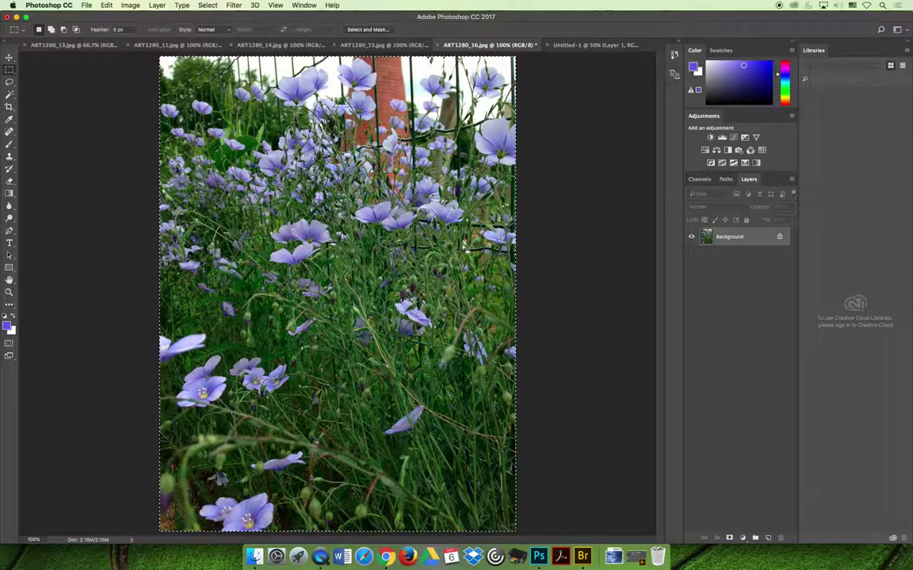
pyautogui.hotkey('ctrl', 'c')
pyautogui.click(570, 45)
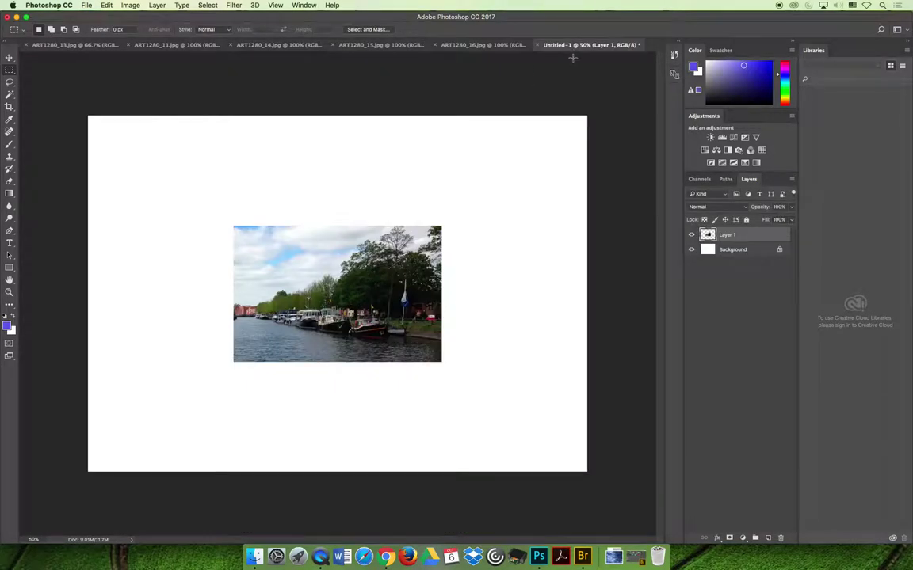
pyautogui.hotkey('ctrl', 'v')
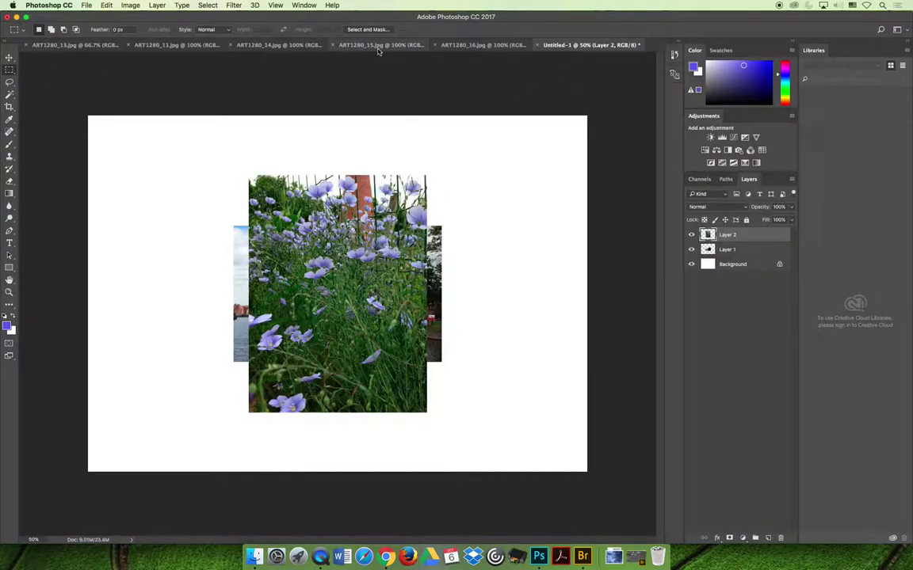
# Copy the entire garden pergola photo ART1280_15.jpg and paste it into the Untitled-1 document.
pyautogui.click(380, 45)
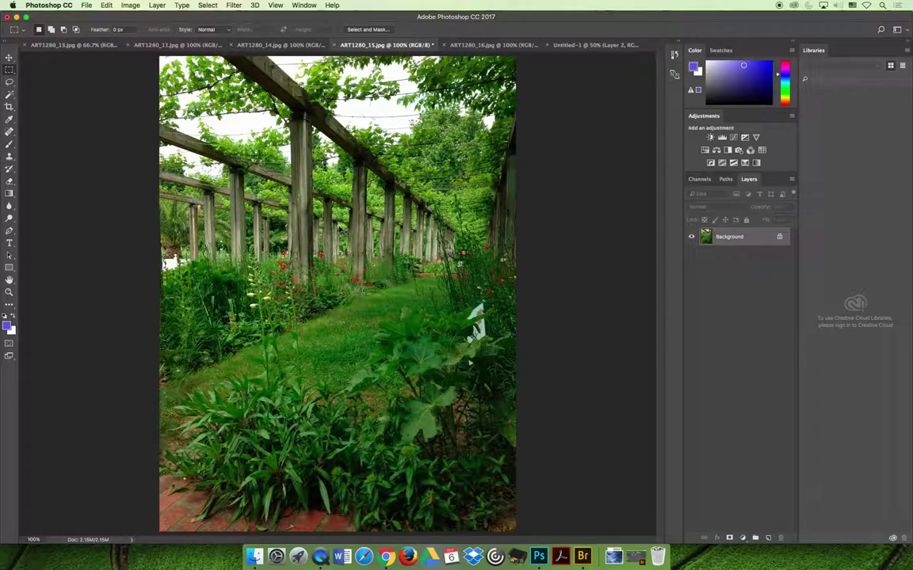
pyautogui.click(571, 45)
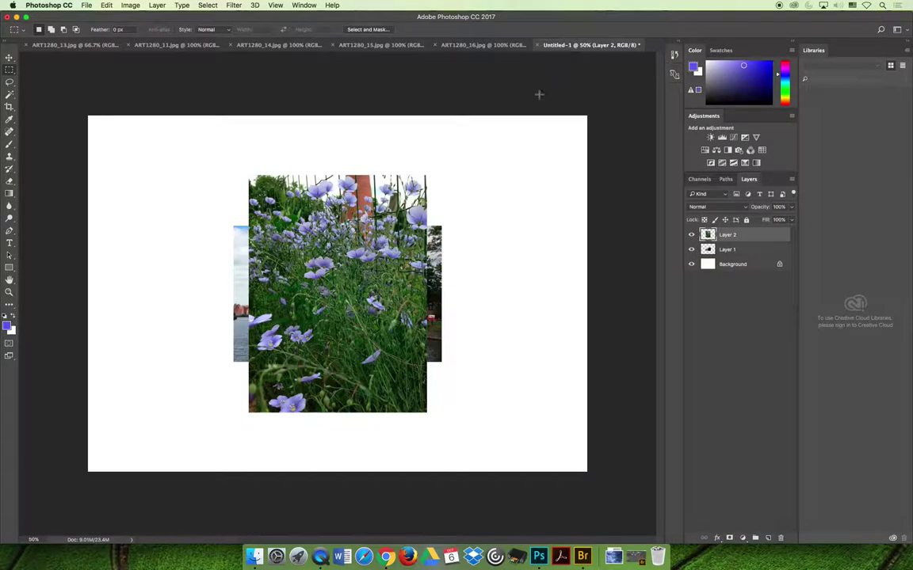
pyautogui.hotkey('ctrl', 'v')
# Copy the entire cobblestone photo ART1280_14.jpg and paste it into the Untitled-1 document.
pyautogui.click(360, 45)
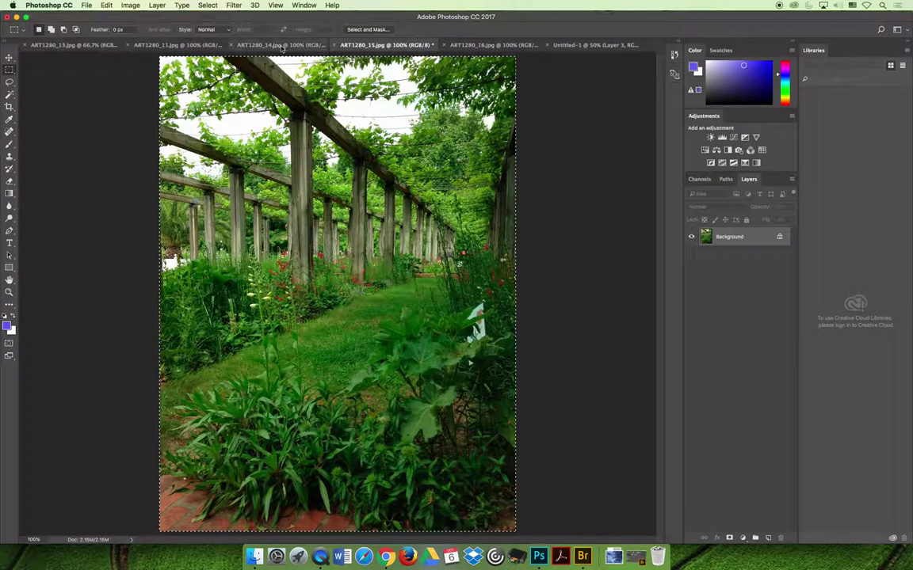
pyautogui.click(282, 45)
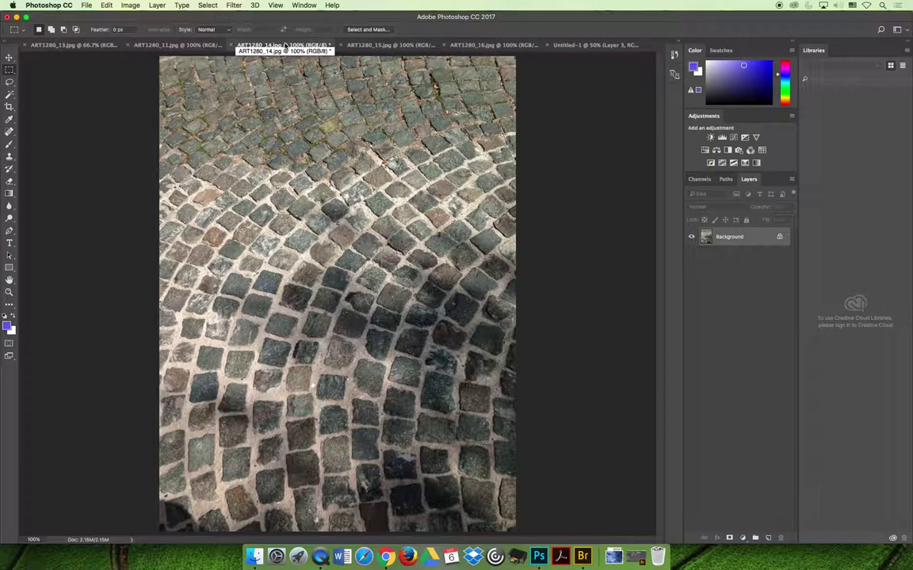
pyautogui.click(582, 45)
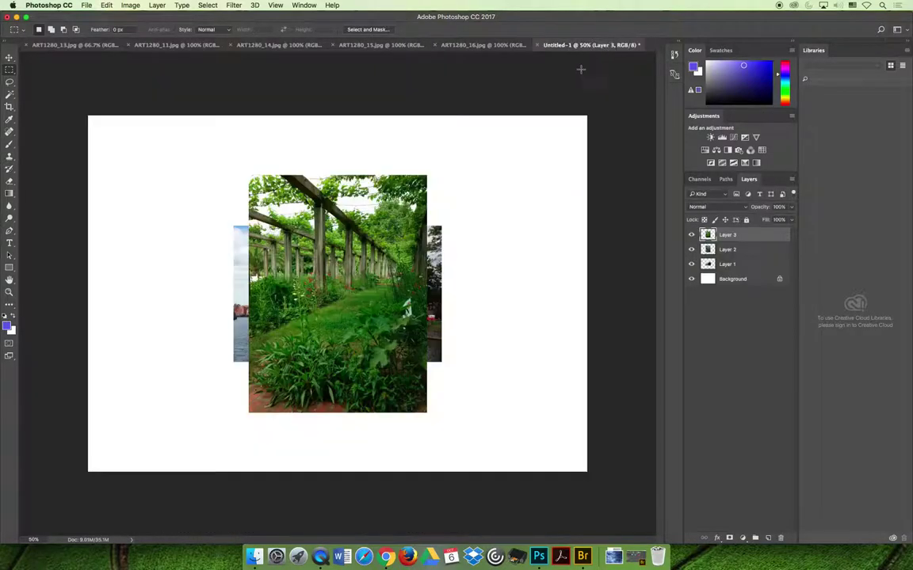
pyautogui.hotkey('ctrl', 'v')
# Copy the entire orange bicycle photo ART1280_11.jpg and paste it into the Untitled-1 document.
pyautogui.click(181, 45)
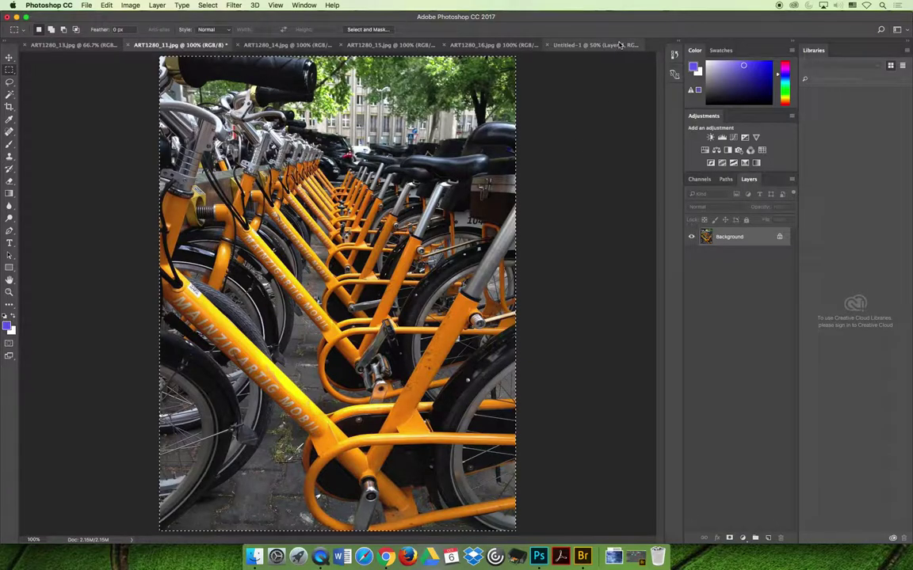
pyautogui.click(590, 45)
pyautogui.press('super+v')
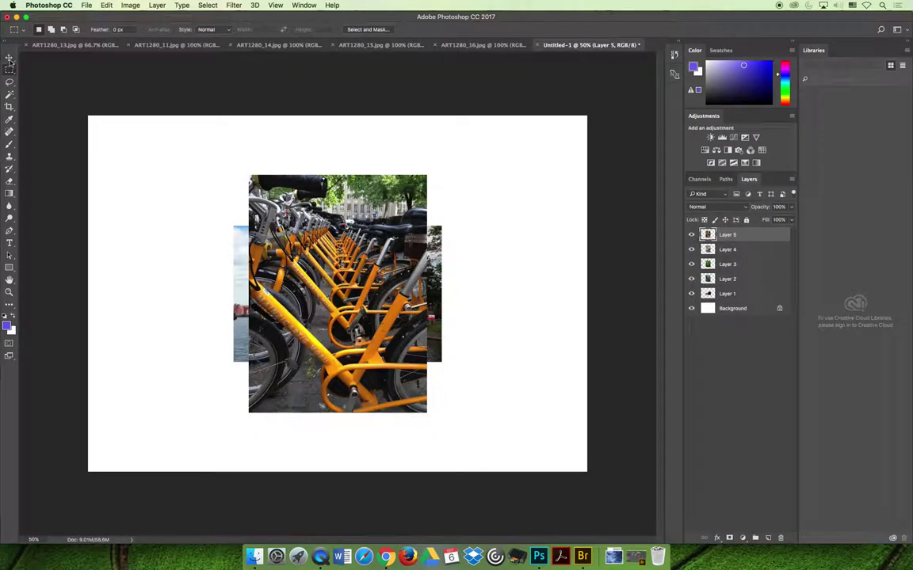
# Close the five source photos ART1280_13, 11, 14, 15 and 16 without saving, keeping only Untitled-1 open.
pyautogui.click(67, 45)
pyautogui.click(26, 45)
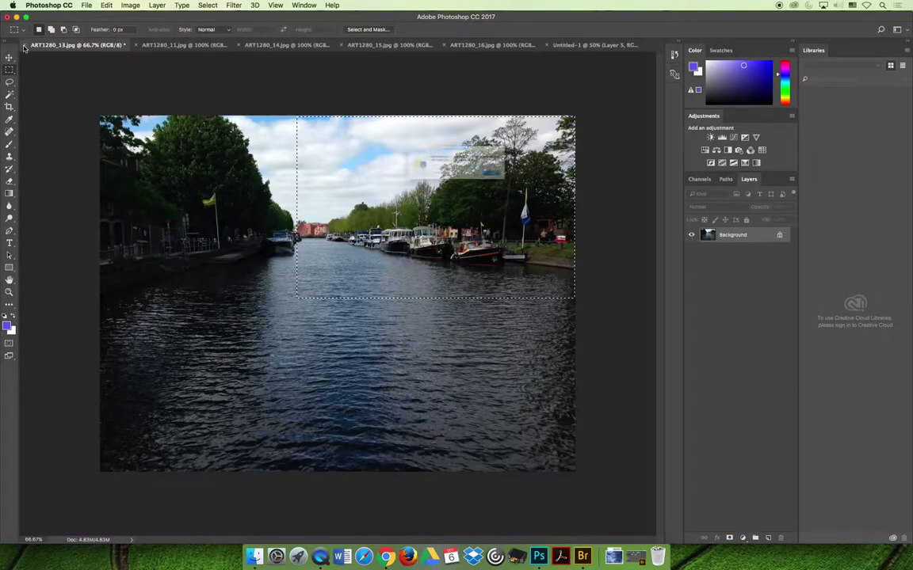
pyautogui.click(420, 185)
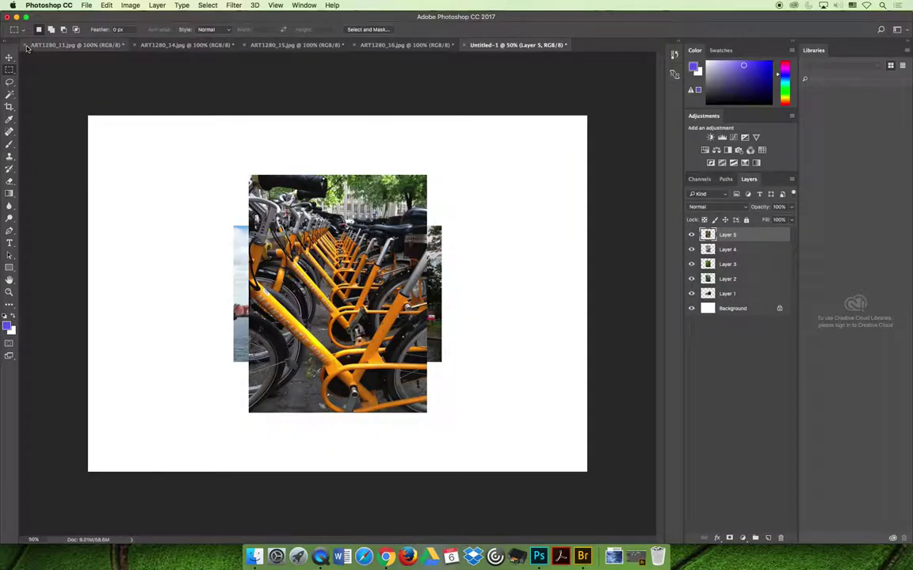
pyautogui.click(26, 45)
pyautogui.click(422, 185)
pyautogui.click(26, 45)
pyautogui.click(421, 186)
pyautogui.click(27, 45)
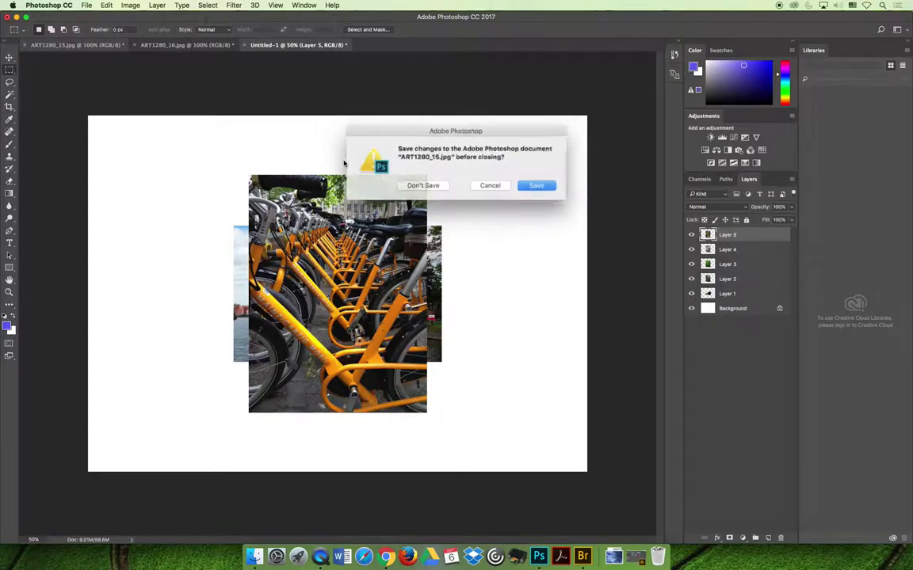
pyautogui.click(423, 185)
pyautogui.click(26, 45)
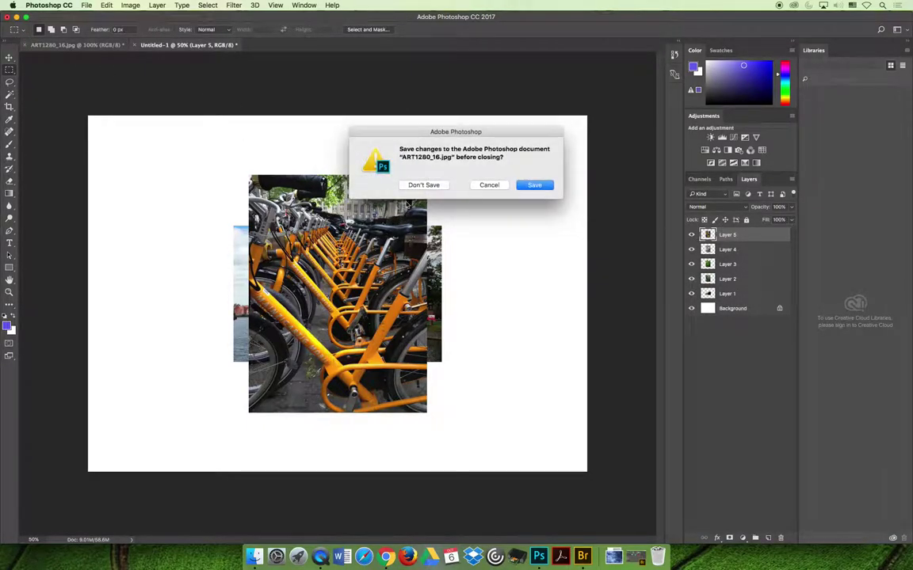
pyautogui.click(421, 185)
# Move the bicycle photo into the canvas's upper-left corner and shift the cobblestone photo to the right of centre.
pyautogui.press('v')
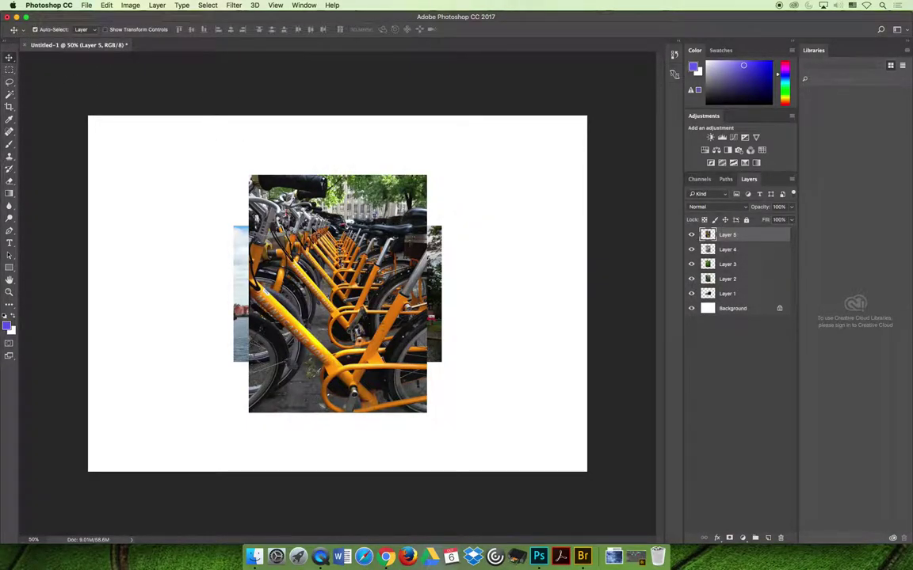
pyautogui.moveTo(341, 238); pyautogui.dragTo(179, 179)
pyautogui.moveTo(342, 234); pyautogui.dragTo(401, 239)
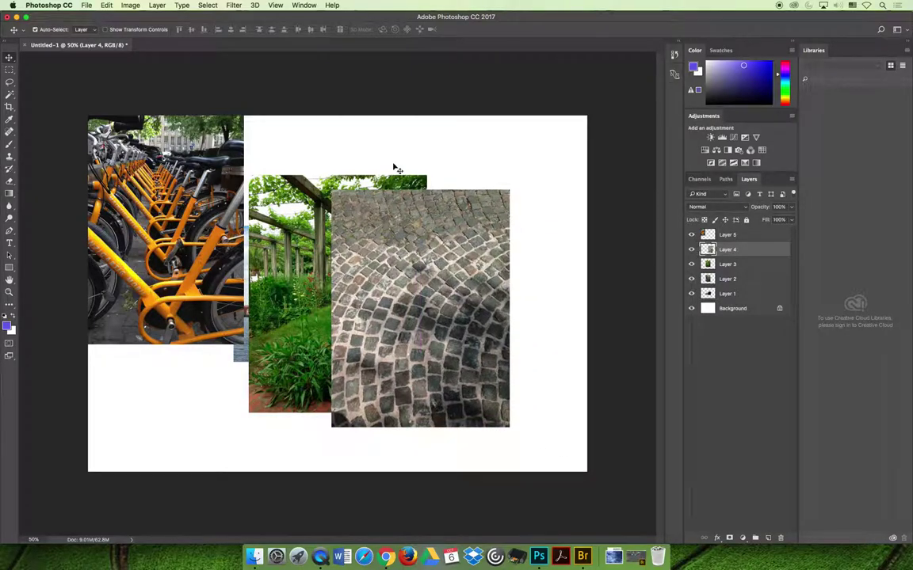
# Free-transform the cobblestone photo: rotate it clockwise about 26°, enlarge it and fit it into the canvas's lower-right corner.
pyautogui.click(106, 5)
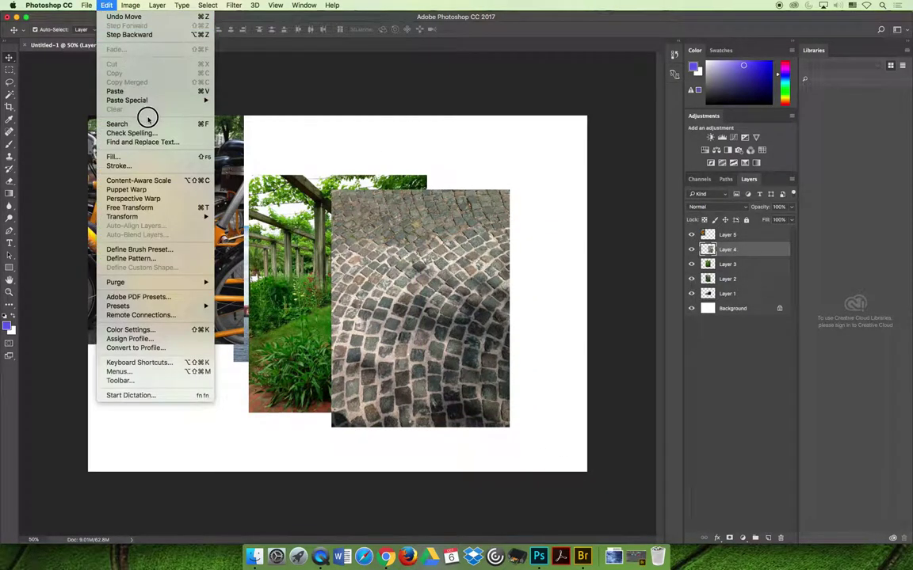
pyautogui.click(167, 208)
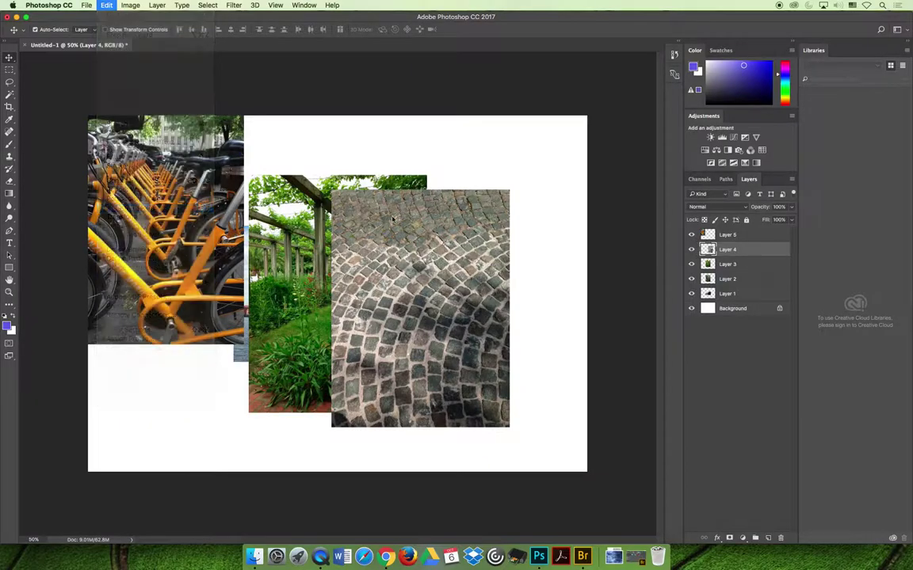
pyautogui.moveTo(515, 189); pyautogui.dragTo(568, 240)
pyautogui.moveTo(398, 282); pyautogui.dragTo(546, 409)
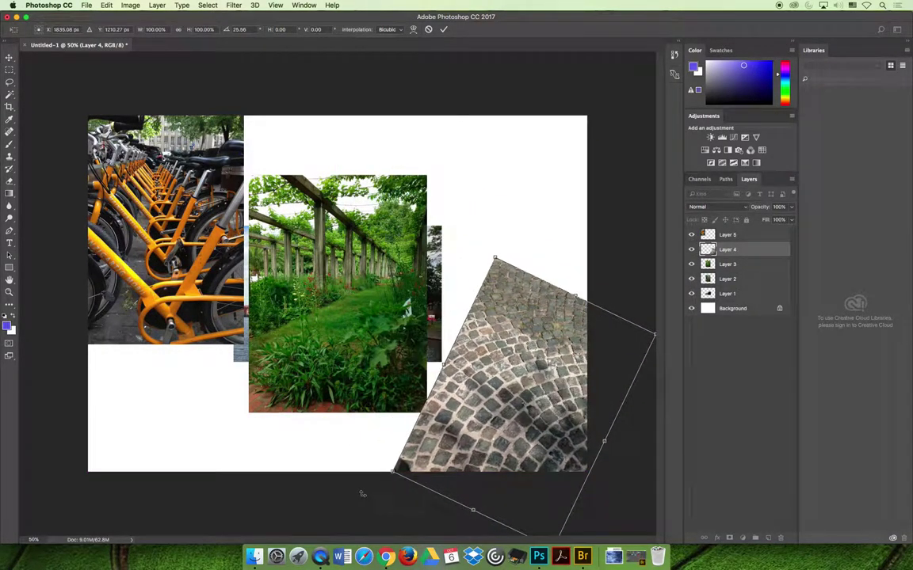
pyautogui.moveTo(495, 257); pyautogui.dragTo(481, 187)
pyautogui.moveTo(371, 448); pyautogui.dragTo(422, 440)
pyautogui.press('Return')
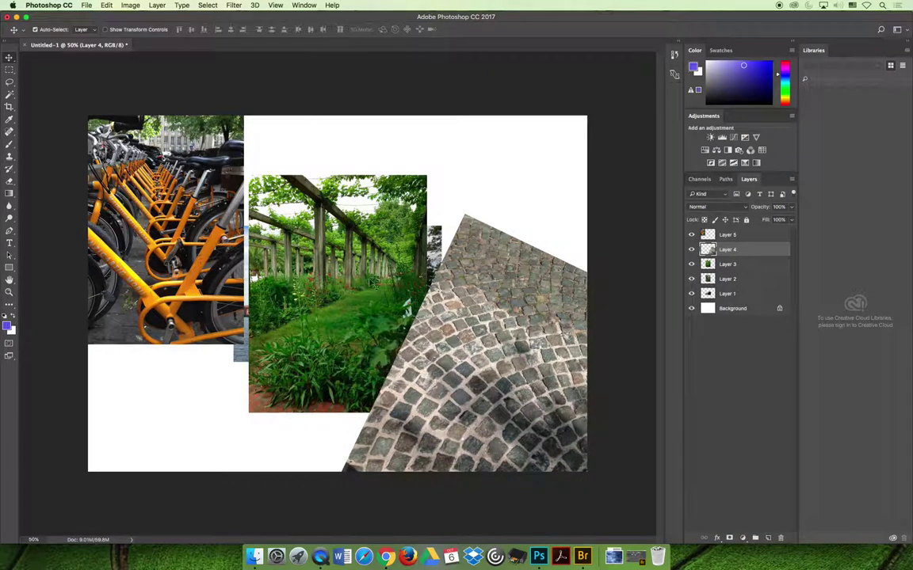
# Arrange the flower photo in the upper-right corner, the canal photo at the top centre and the garden photo below it.
pyautogui.moveTo(333, 256); pyautogui.dragTo(234, 306)
pyautogui.moveTo(355, 236); pyautogui.dragTo(519, 175)
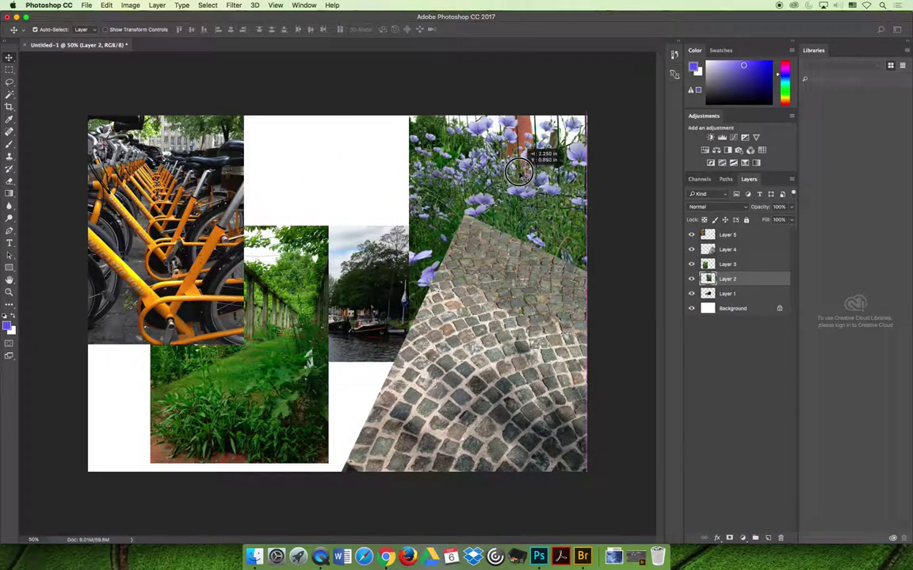
pyautogui.moveTo(337, 273); pyautogui.dragTo(346, 167)
pyautogui.moveTo(288, 326); pyautogui.dragTo(368, 335)
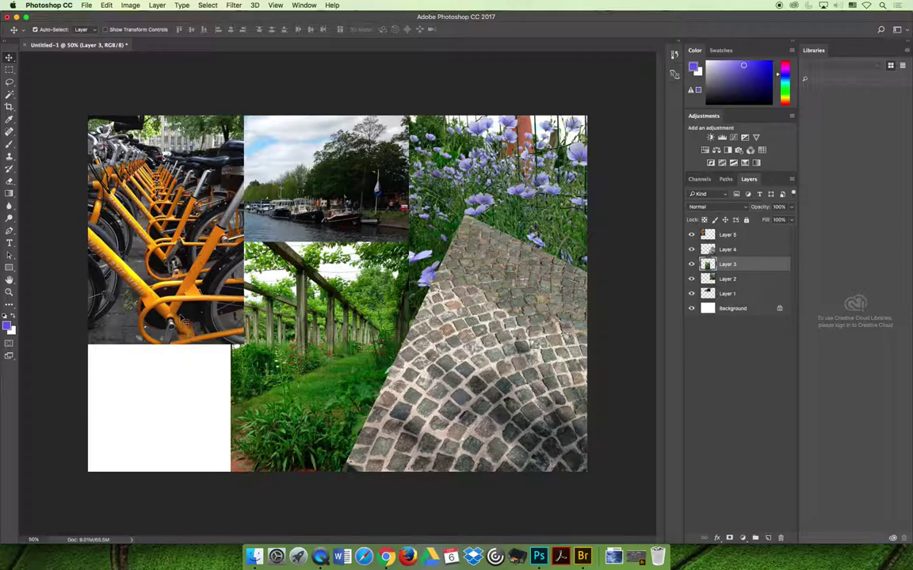
# Rearrange the collage with the garden photo in the upper-left corner, the bicycles at the lower left and the canal at the top centre.
pyautogui.moveTo(228, 277); pyautogui.dragTo(148, 396)
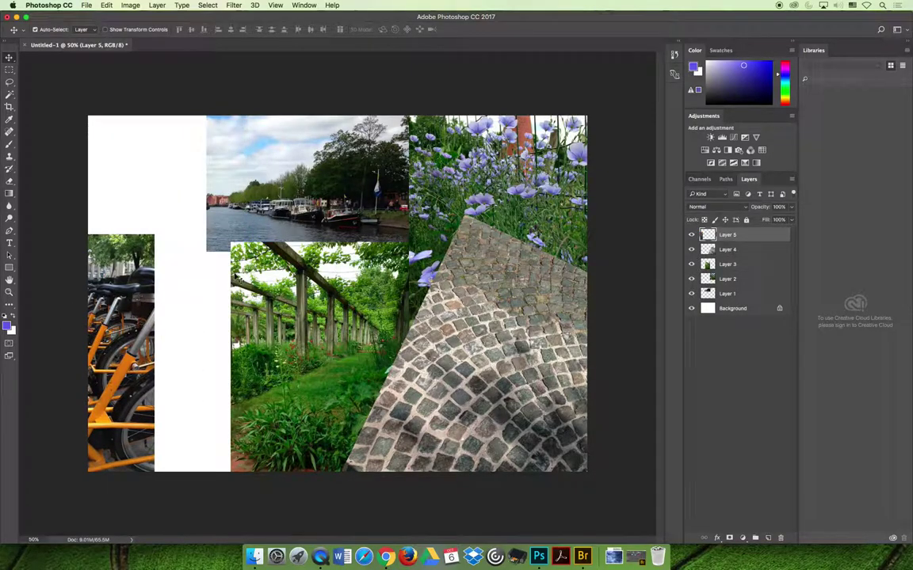
pyautogui.moveTo(360, 119); pyautogui.dragTo(373, 402)
pyautogui.moveTo(310, 323); pyautogui.dragTo(157, 171)
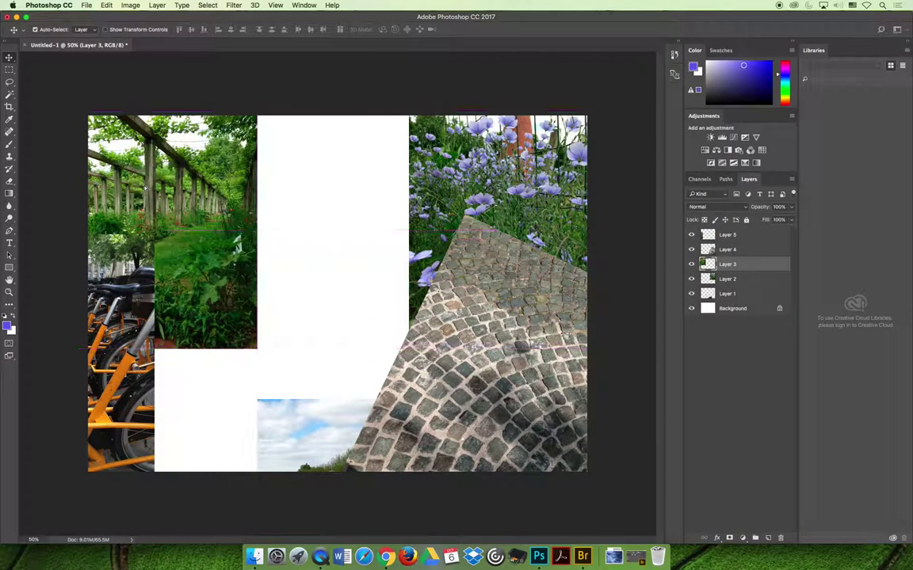
pyautogui.moveTo(297, 392); pyautogui.dragTo(306, 155)
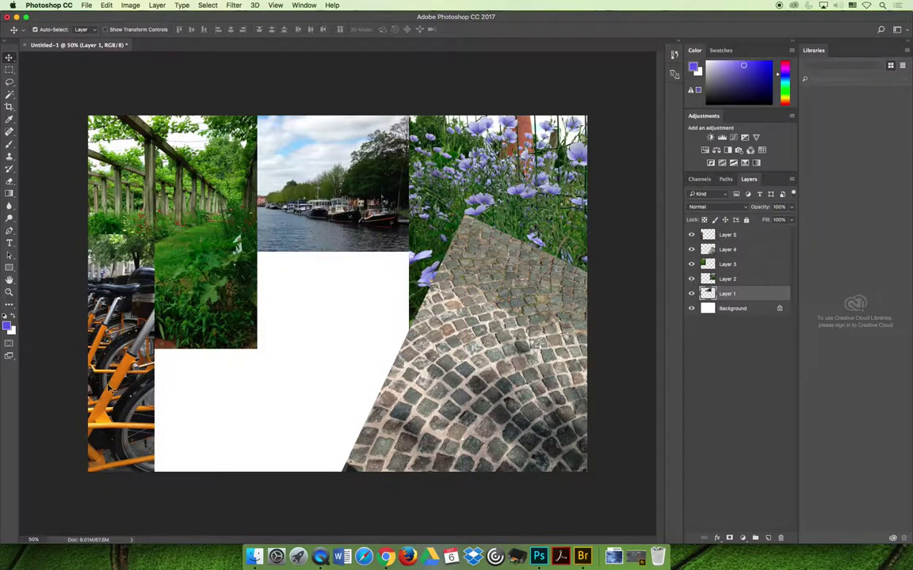
# Swap the bicycle photo to the top centre and the canal photo to the lower-left corner, leaving no layer selected.
pyautogui.moveTo(101, 350); pyautogui.dragTo(359, 335)
pyautogui.moveTo(307, 108); pyautogui.dragTo(138, 339)
pyautogui.click(351, 308)
pyautogui.moveTo(350, 308); pyautogui.dragTo(350, 197)
pyautogui.moveTo(181, 413); pyautogui.dragTo(211, 429)
pyautogui.click(240, 519)
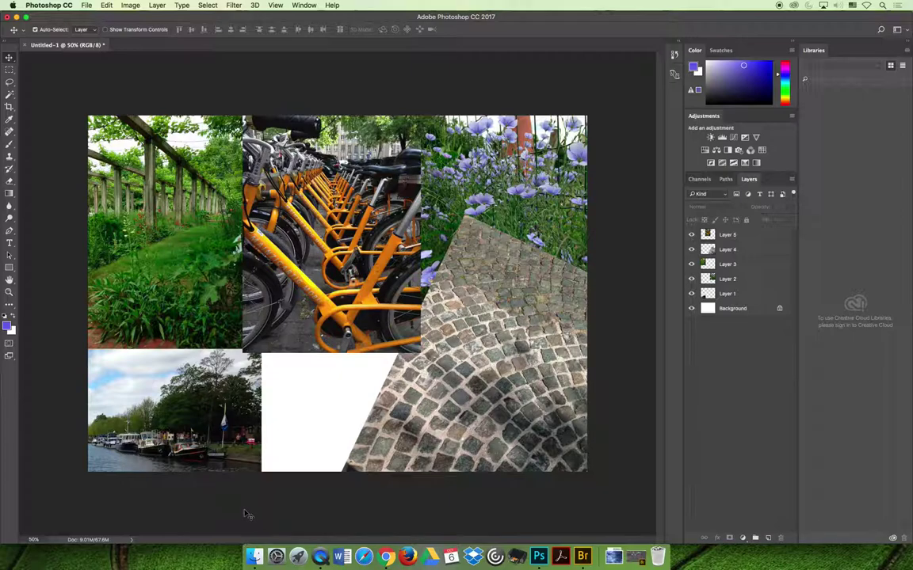
# Open ART1280_06.jpg from Finder in Photoshop, converting the document's colors to the working space.
pyautogui.click(254, 557)
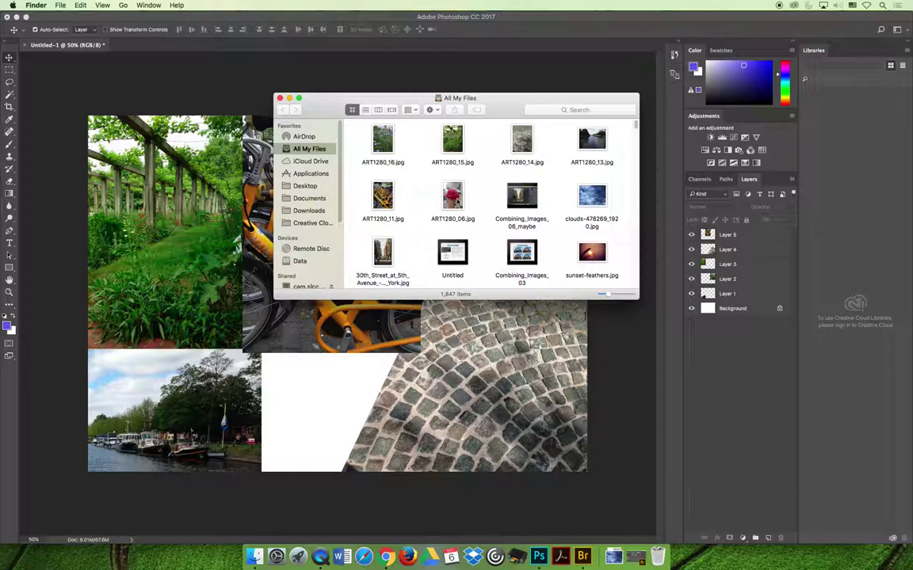
pyautogui.rightClick(456, 200)
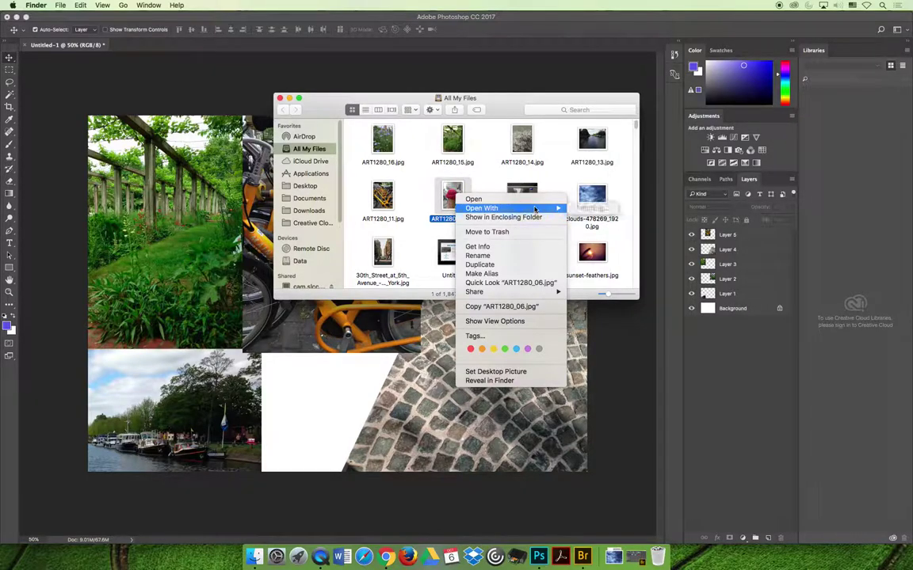
pyautogui.moveTo(515, 208)
pyautogui.click(626, 244)
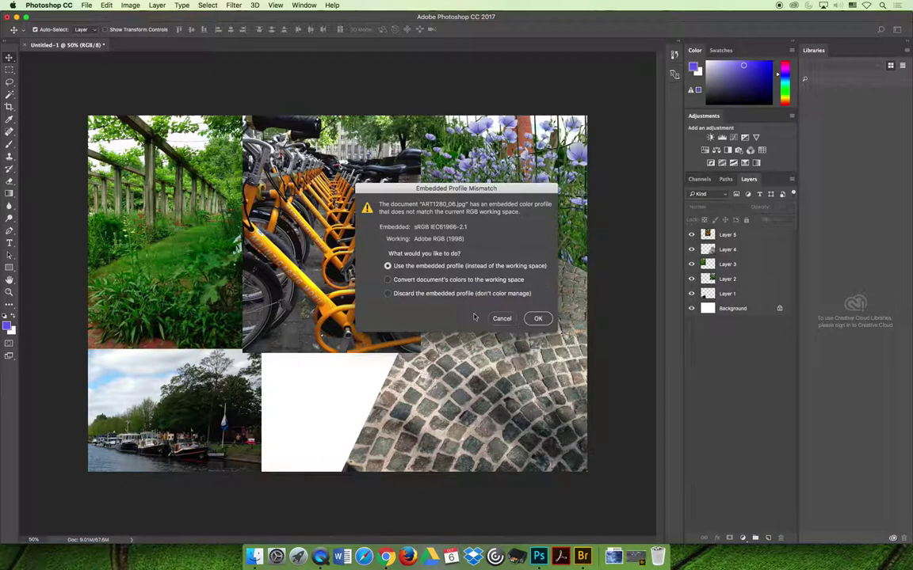
pyautogui.click(388, 279)
pyautogui.click(537, 317)
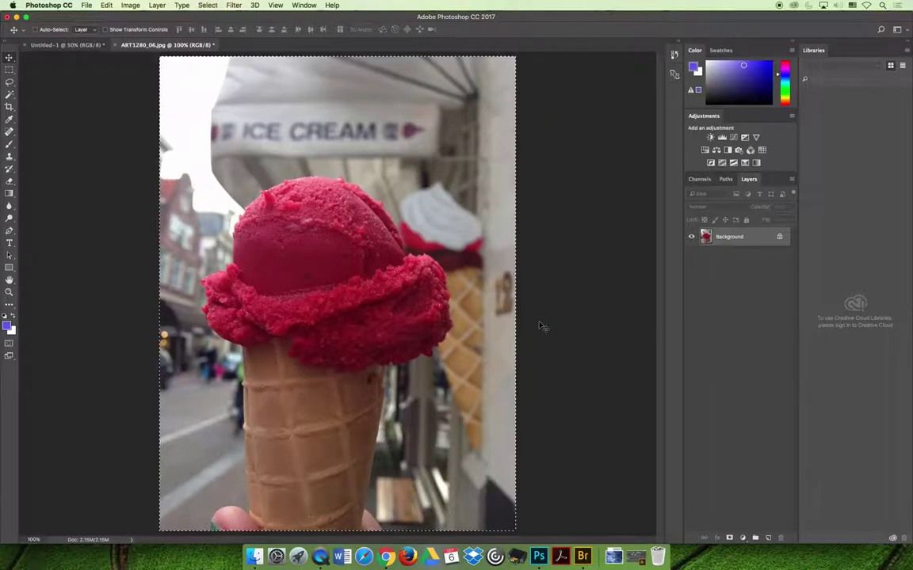
# Copy the entire ice cream photo into Untitled-1 and position it at the bottom centre over the white gap.
pyautogui.click(68, 44)
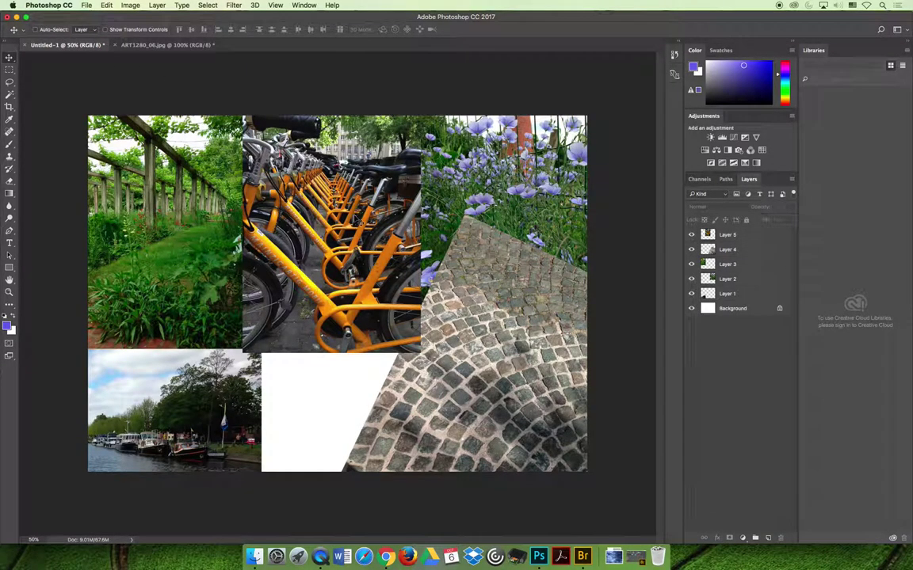
pyautogui.press('super+v')
pyautogui.moveTo(351, 254); pyautogui.dragTo(344, 368)
pyautogui.click(507, 488)
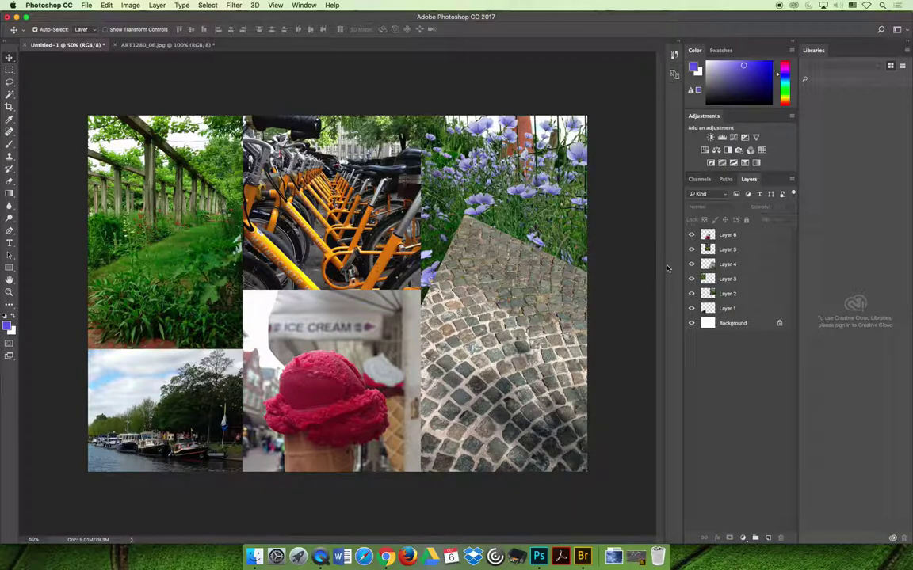
pyautogui.moveTo(319, 379)
pyautogui.mouseDown()
pyautogui.moveTo(319, 361)
pyautogui.moveTo(312, 364)
pyautogui.mouseUp()
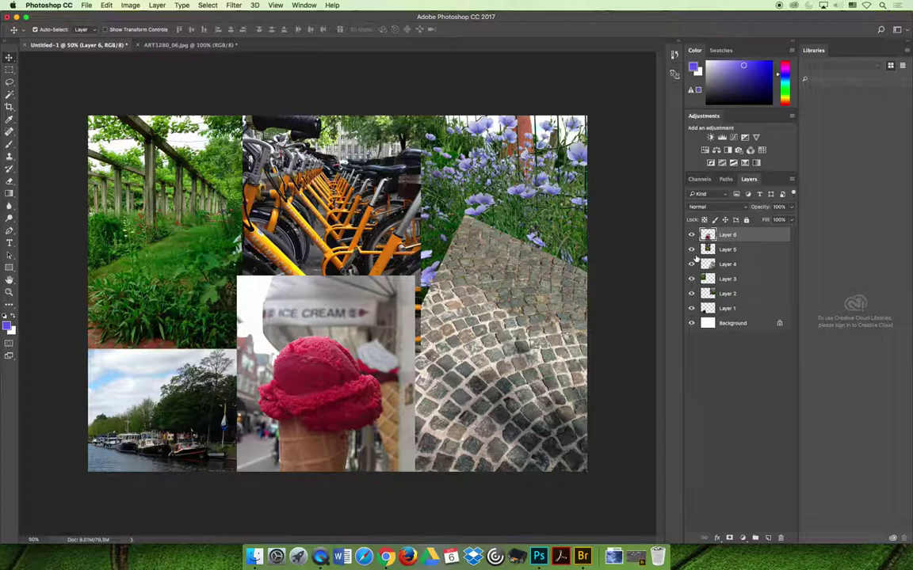
pyautogui.moveTo(366, 408); pyautogui.dragTo(369, 382)
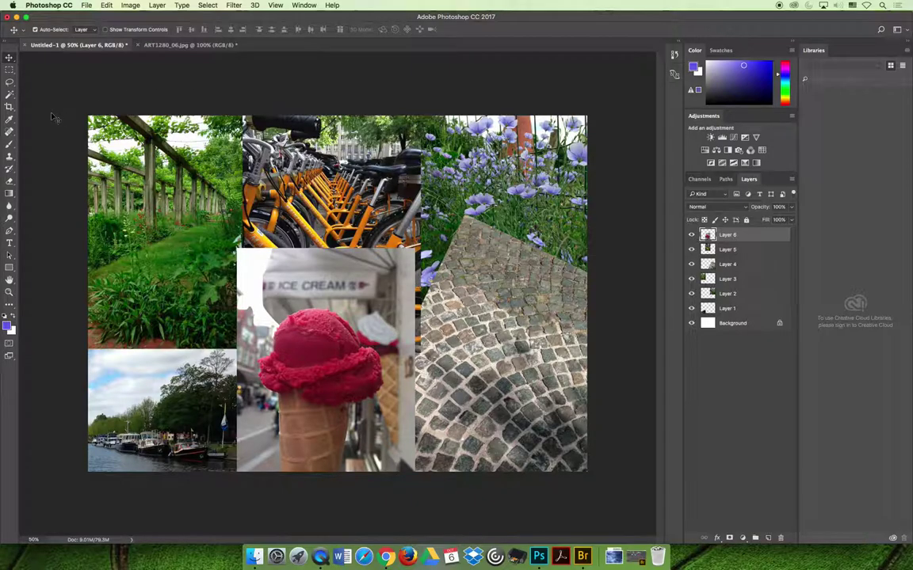
# Lasso a loose freehand outline around the ice cream on Layer 6 and feather the selection by 10 pixels.
pyautogui.click(9, 82)
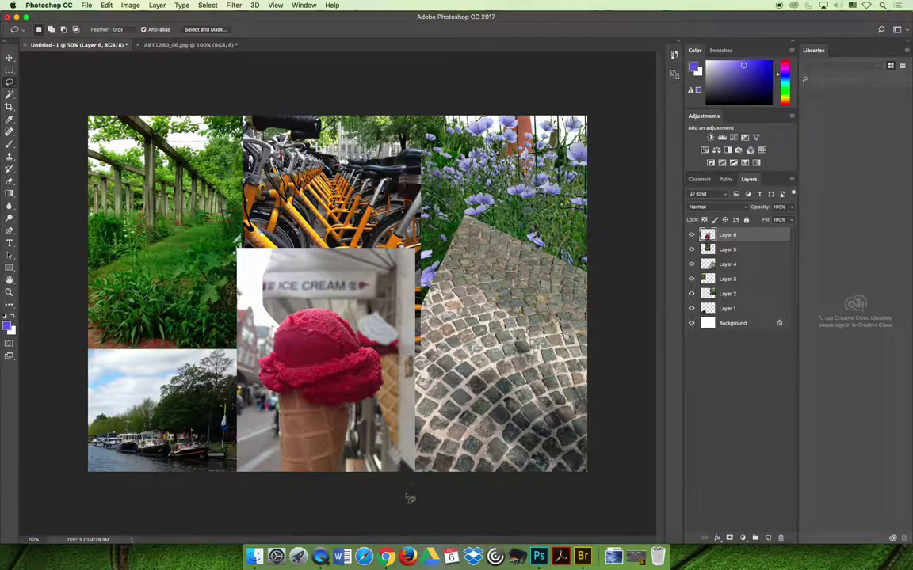
pyautogui.moveTo(396, 474)
pyautogui.mouseDown()
pyautogui.moveTo(405, 409)
pyautogui.moveTo(396, 300)
pyautogui.moveTo(362, 267)
pyautogui.moveTo(272, 263)
pyautogui.moveTo(276, 286)
pyautogui.moveTo(244, 325)
pyautogui.moveTo(239, 482)
pyautogui.moveTo(350, 507)
pyautogui.mouseUp()
pyautogui.click(209, 6)
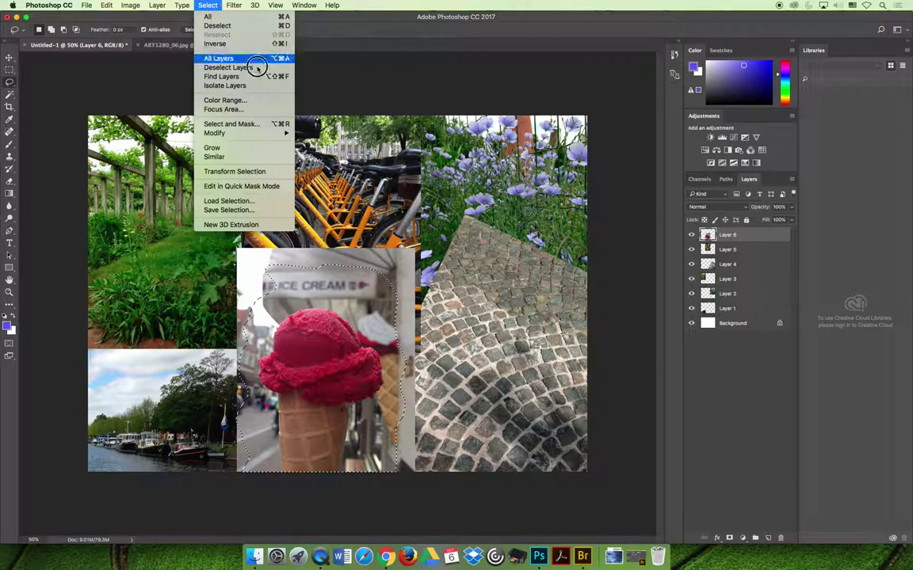
pyautogui.moveTo(287, 132)
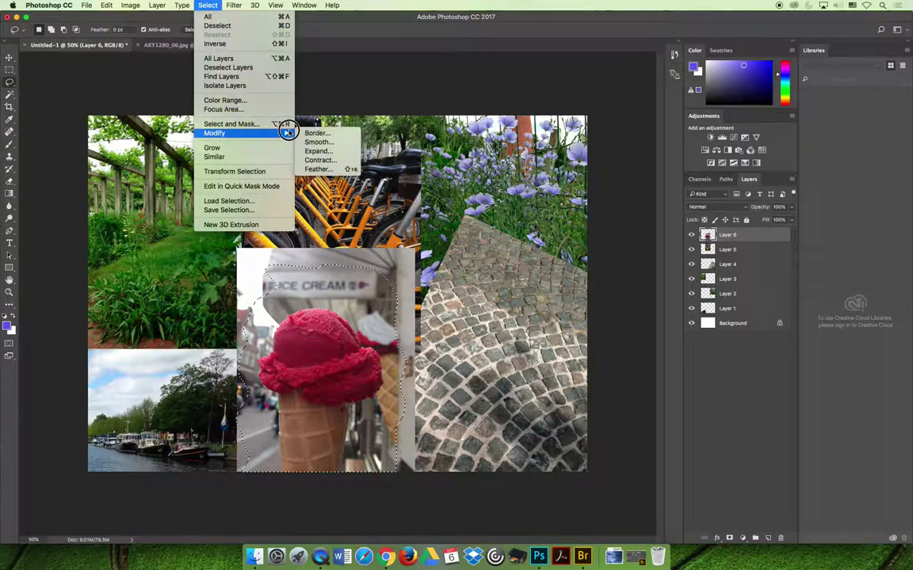
pyautogui.click(321, 169)
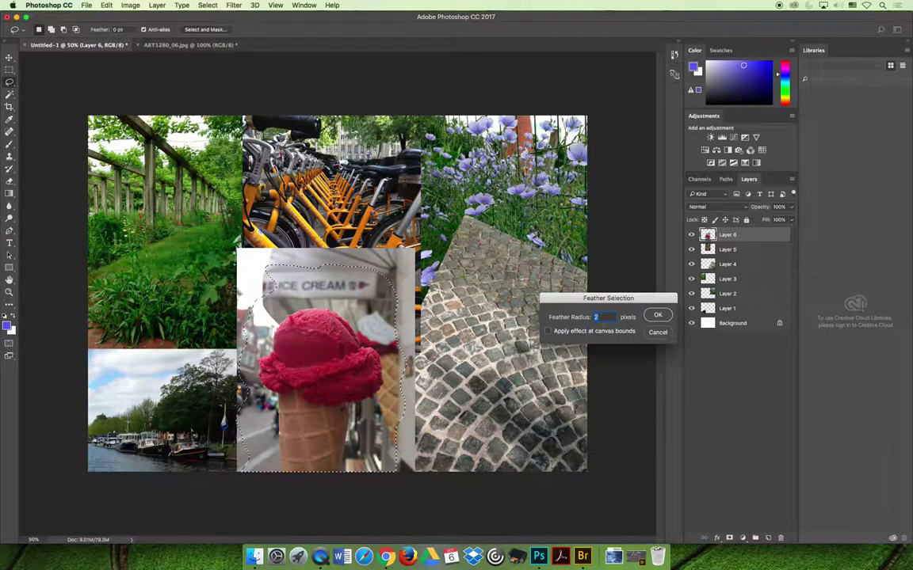
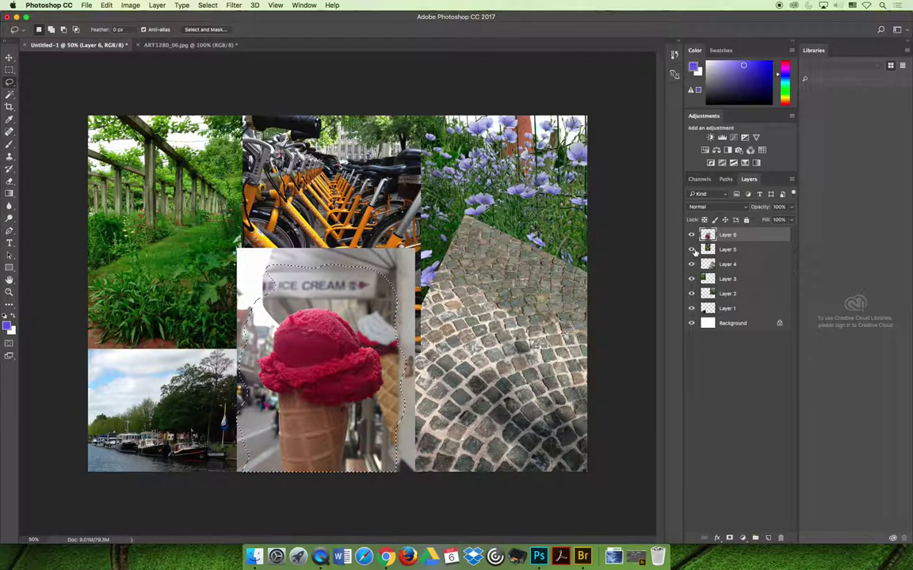
# Hide Layers 1 to 5 and delete everything outside the feathered ice cream selection on Layer 6.
pyautogui.moveTo(691, 250); pyautogui.dragTo(690, 311)
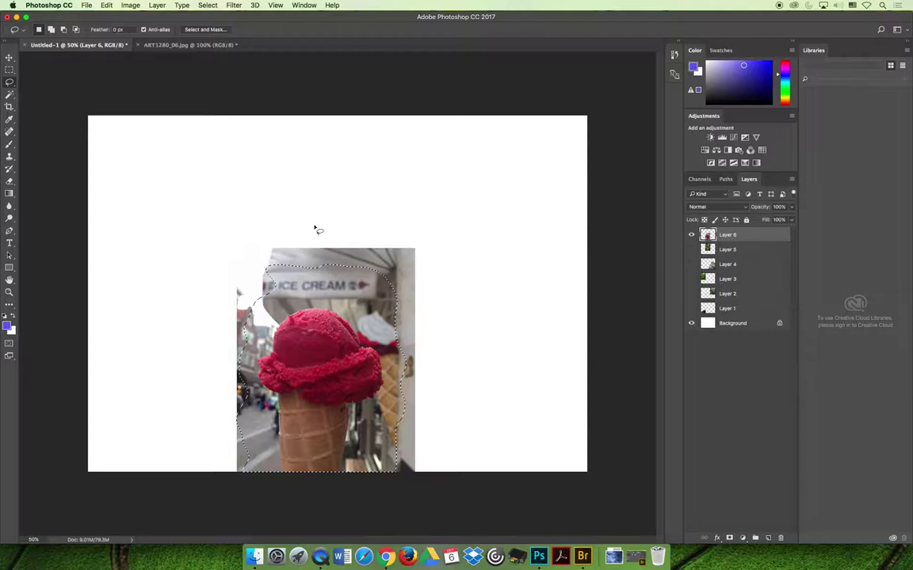
pyautogui.click(207, 5)
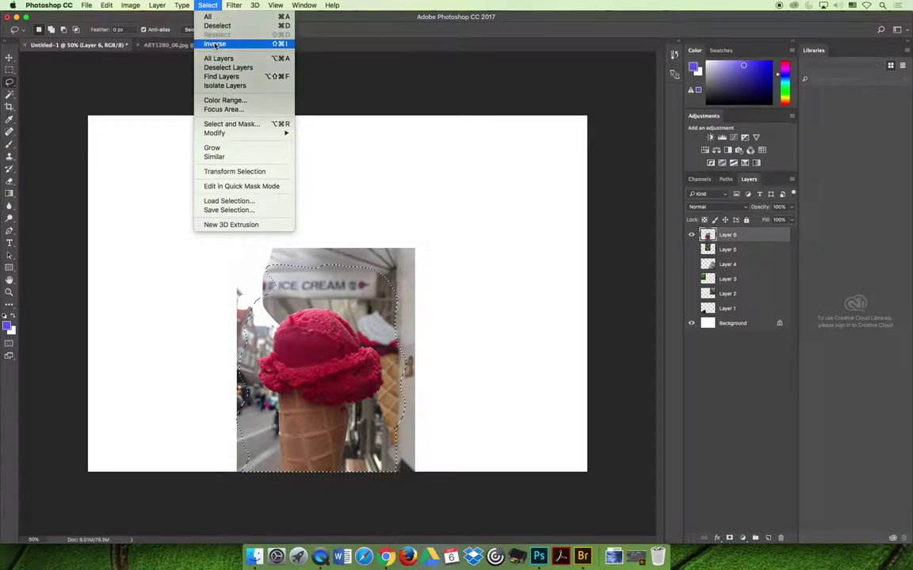
pyautogui.click(214, 44)
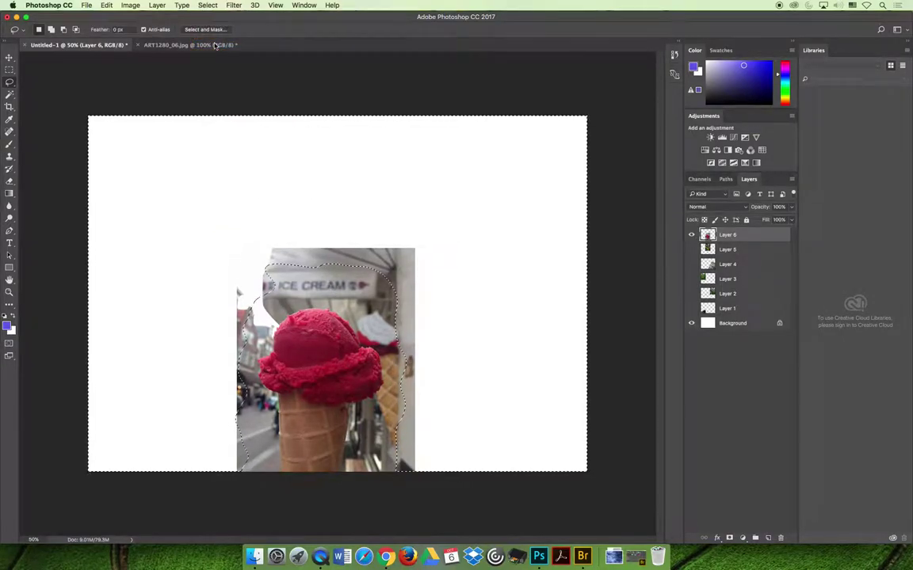
pyautogui.press('Delete')
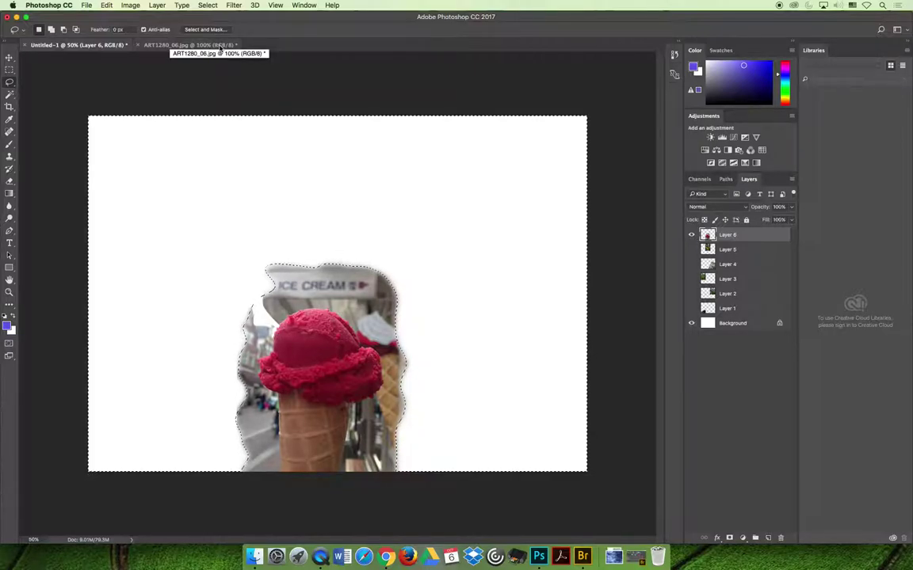
# Clear the selection and make Layers 1 to 5 visible again.
pyautogui.press('super+d')
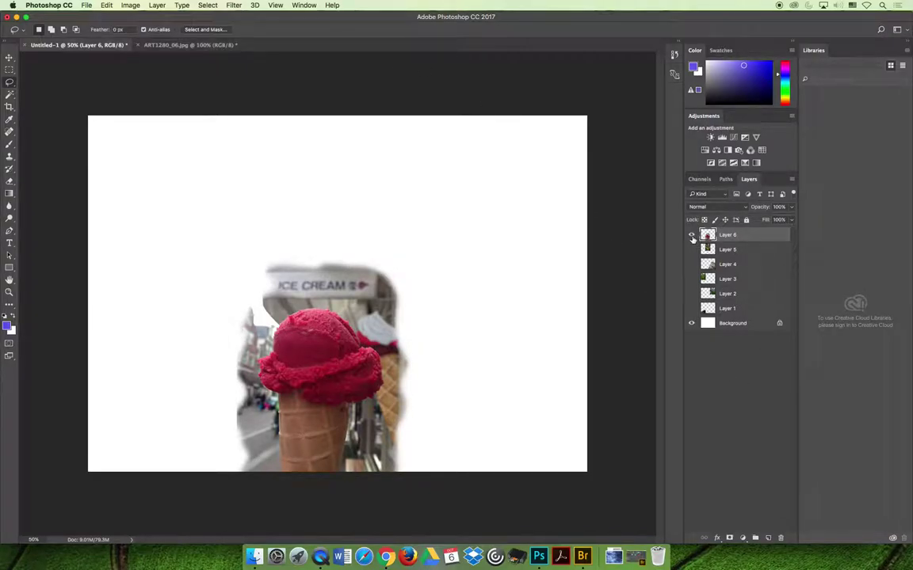
pyautogui.click(691, 250)
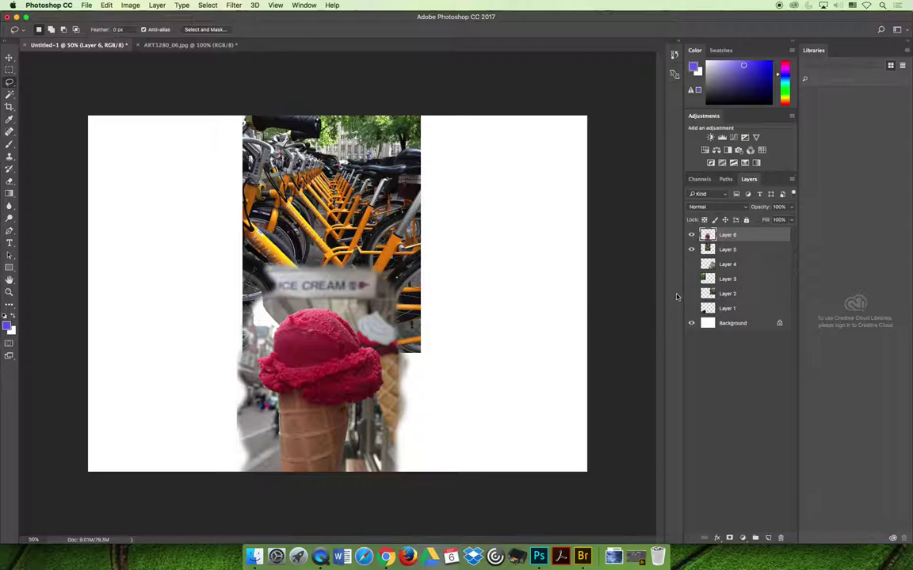
pyautogui.moveTo(692, 273); pyautogui.dragTo(690, 375)
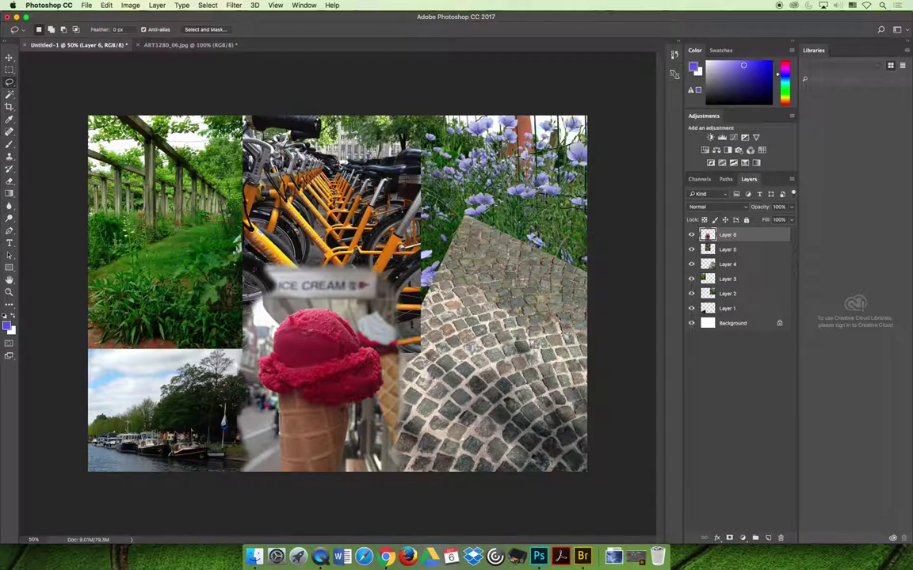
# Make Layer 3 active and lasso the garden photo with a wavy freehand outline inside its right and bottom edges.
pyautogui.click(691, 279)
pyautogui.click(692, 279)
pyautogui.click(737, 280)
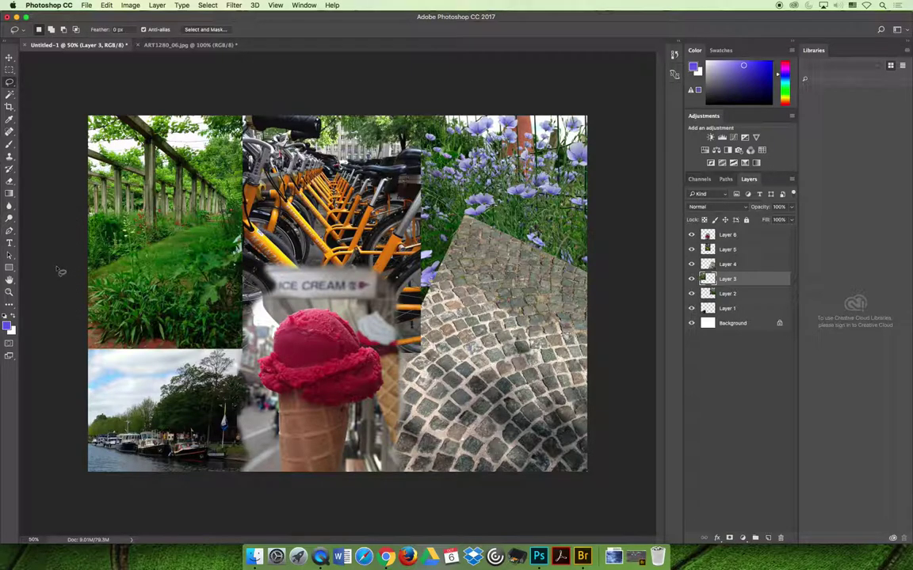
pyautogui.moveTo(63, 267)
pyautogui.mouseDown()
pyautogui.moveTo(72, 295)
pyautogui.moveTo(99, 315)
pyautogui.moveTo(173, 336)
pyautogui.moveTo(234, 325)
pyautogui.moveTo(250, 260)
pyautogui.moveTo(241, 223)
pyautogui.moveTo(255, 200)
pyautogui.moveTo(248, 167)
pyautogui.moveTo(286, 127)
pyautogui.moveTo(260, 92)
pyautogui.moveTo(85, 95)
pyautogui.moveTo(48, 135)
pyautogui.moveTo(46, 307)
pyautogui.mouseUp()
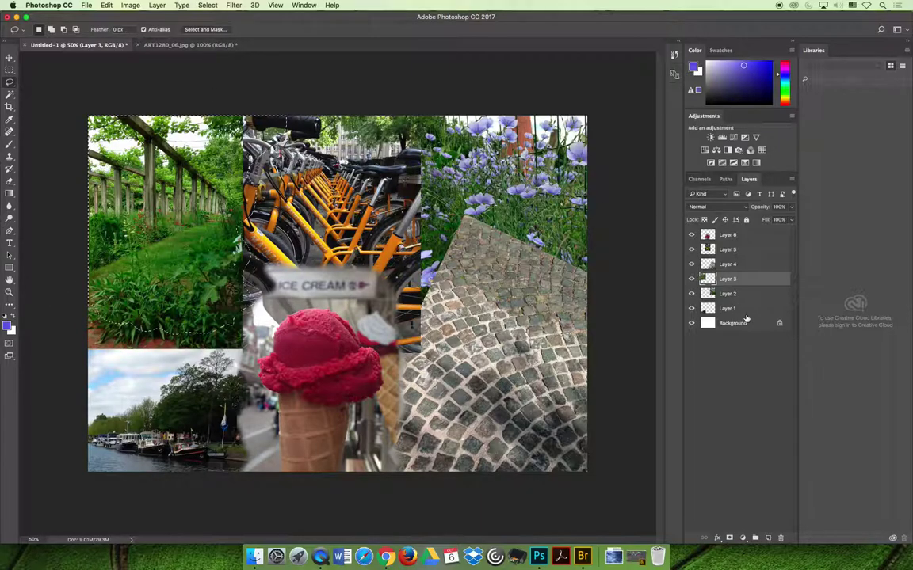
# Hide every layer except the garden photo's Layer 3 and feather the selection by 10 pixels.
pyautogui.moveTo(692, 294); pyautogui.dragTo(692, 323)
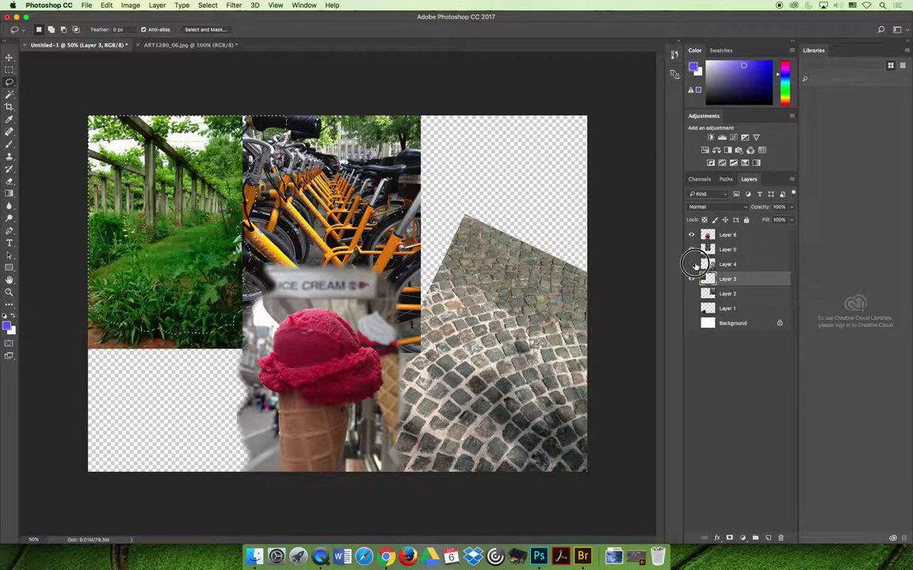
pyautogui.moveTo(692, 264); pyautogui.dragTo(692, 234)
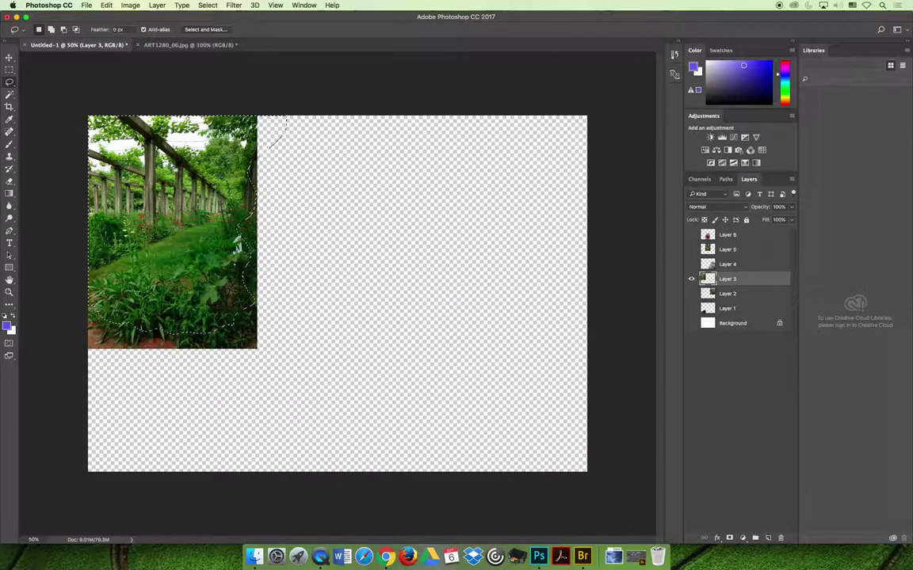
pyautogui.click(208, 5)
pyautogui.moveTo(242, 132)
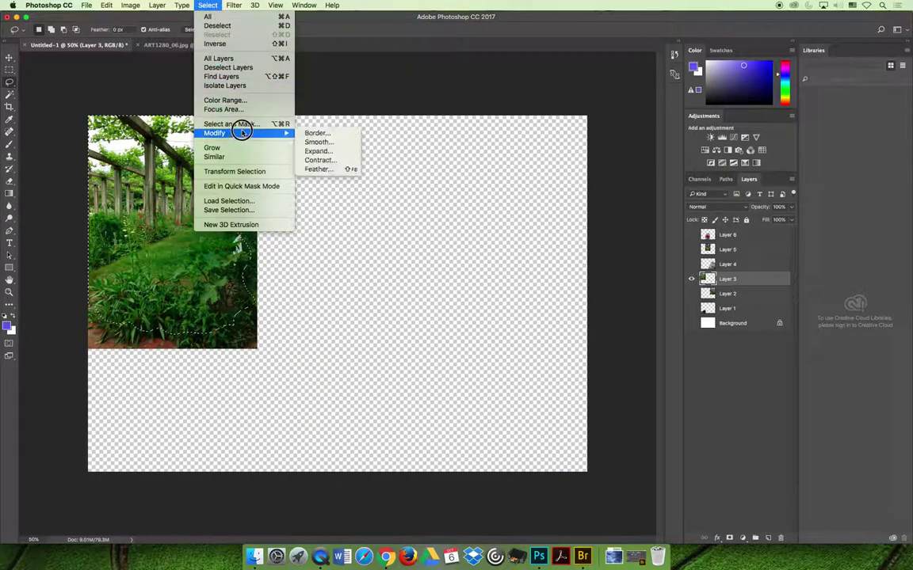
pyautogui.click(331, 170)
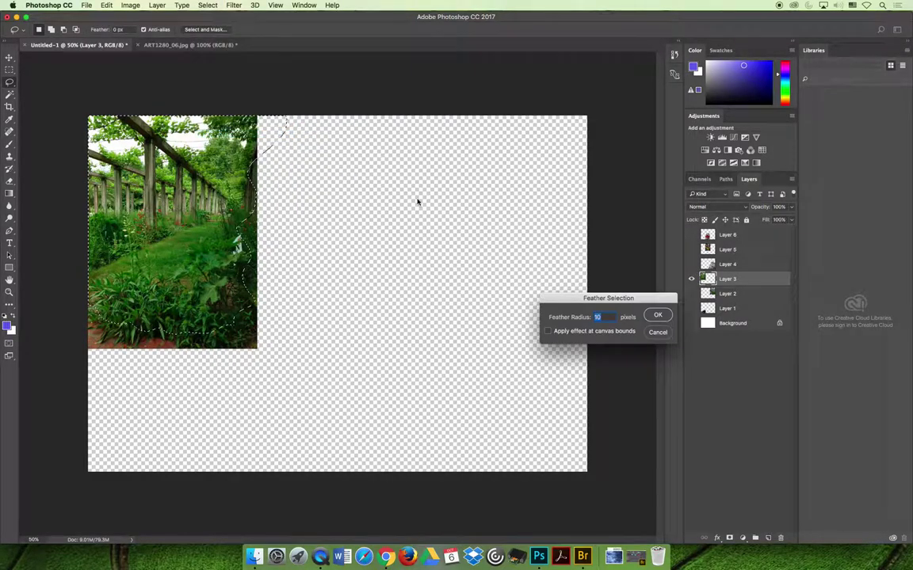
pyautogui.click(658, 316)
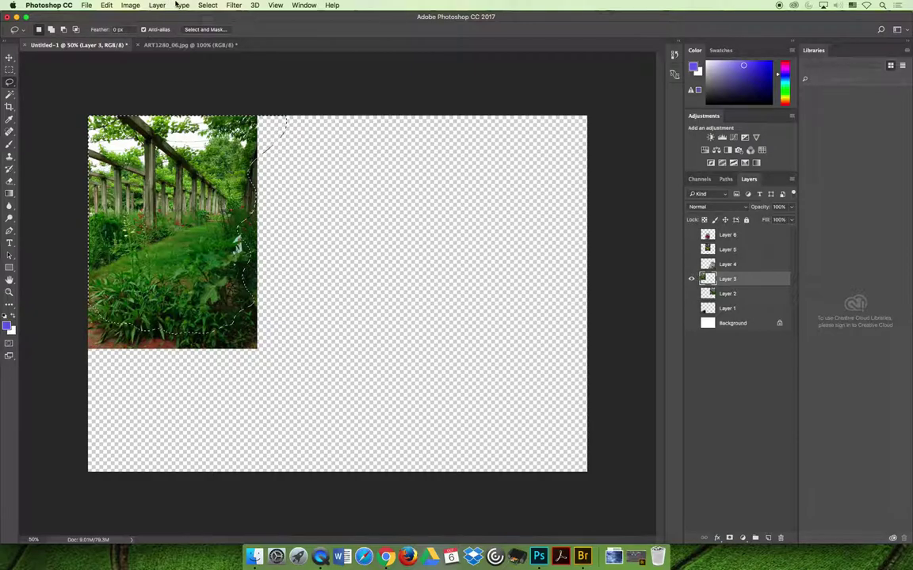
# Delete everything outside the feathered garden selection and make all the layers visible again.
pyautogui.click(207, 5)
pyautogui.click(215, 43)
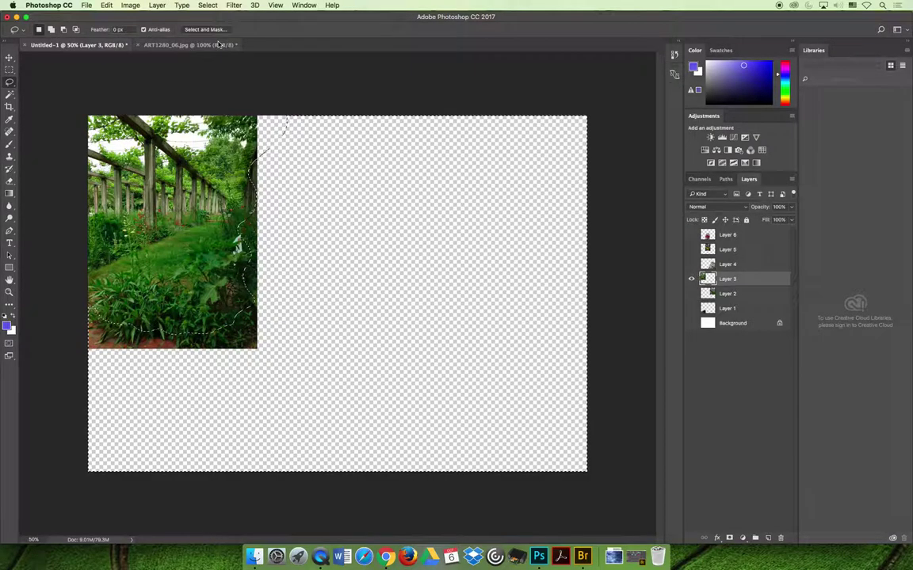
pyautogui.press('Delete')
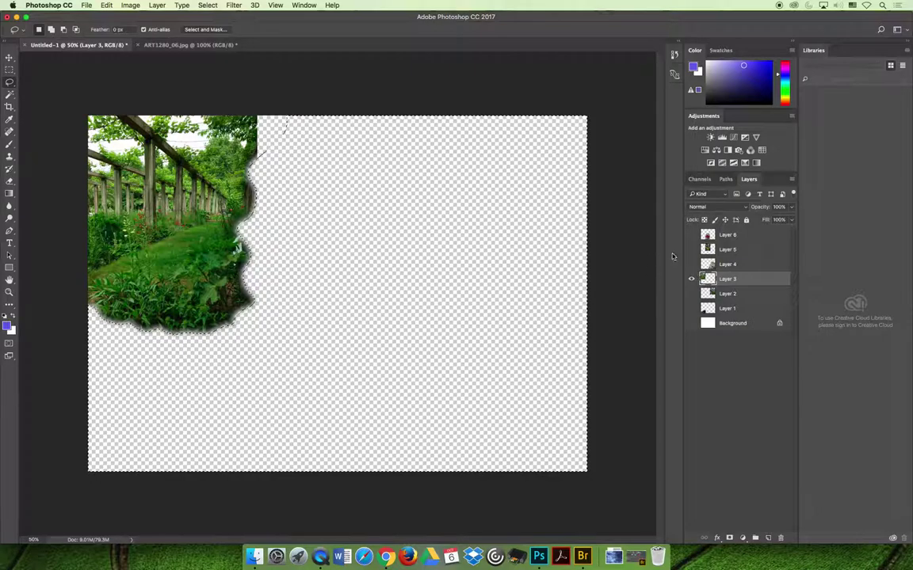
pyautogui.moveTo(691, 234); pyautogui.dragTo(691, 324)
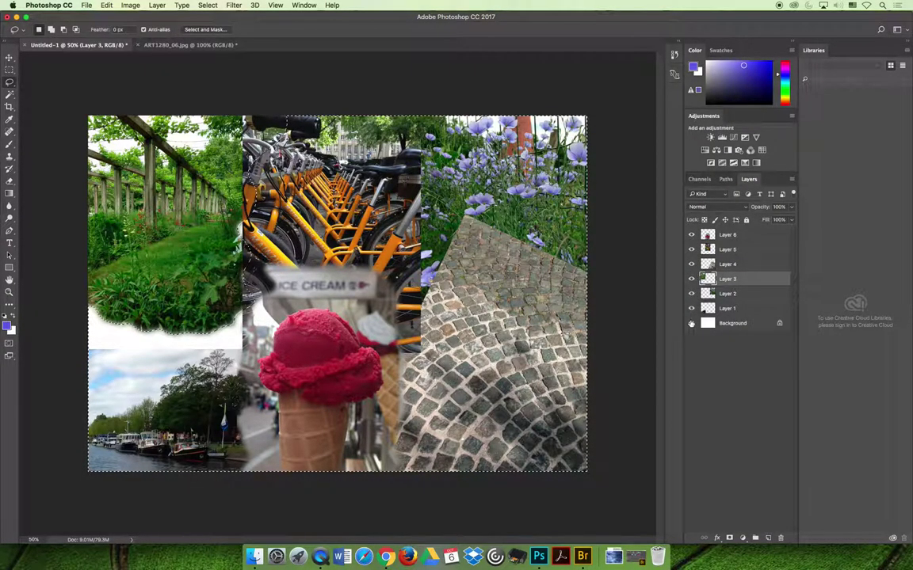
# Move the canal photo up so it fills the white gap beneath the garden photo's feathered edge.
pyautogui.click(9, 58)
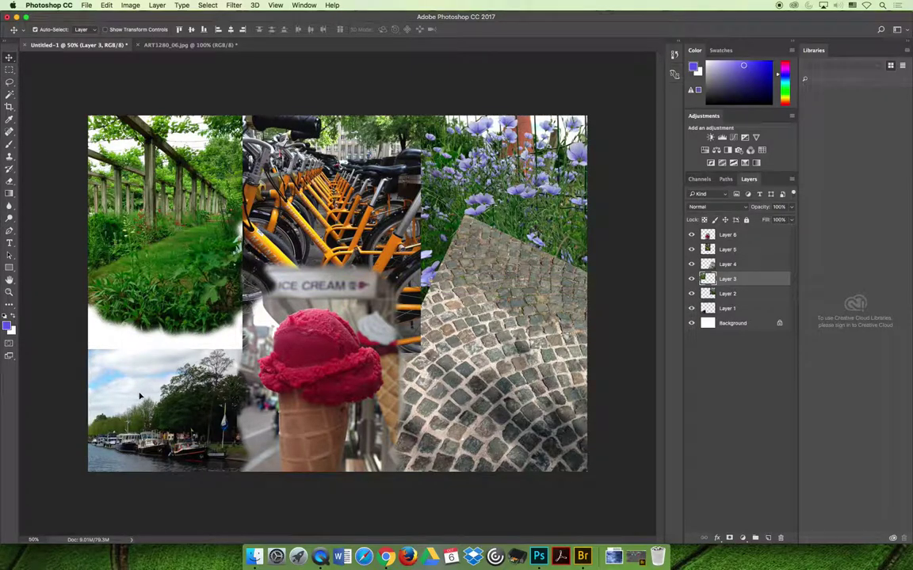
pyautogui.click(43, 341)
pyautogui.moveTo(141, 402); pyautogui.dragTo(135, 351)
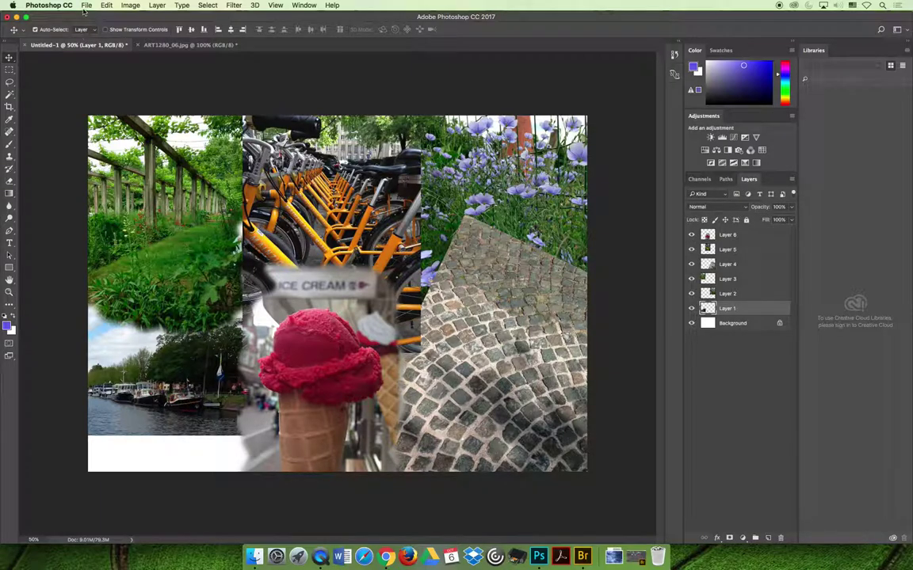
# Try to free-transform the canal photo on Layer 1.
pyautogui.click(106, 5)
pyautogui.click(154, 210)
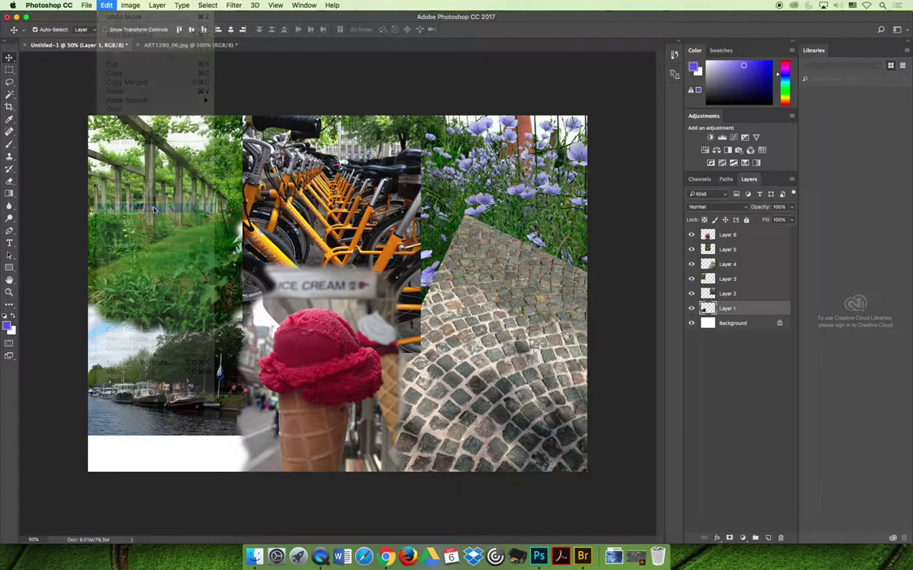
pyautogui.click(524, 186)
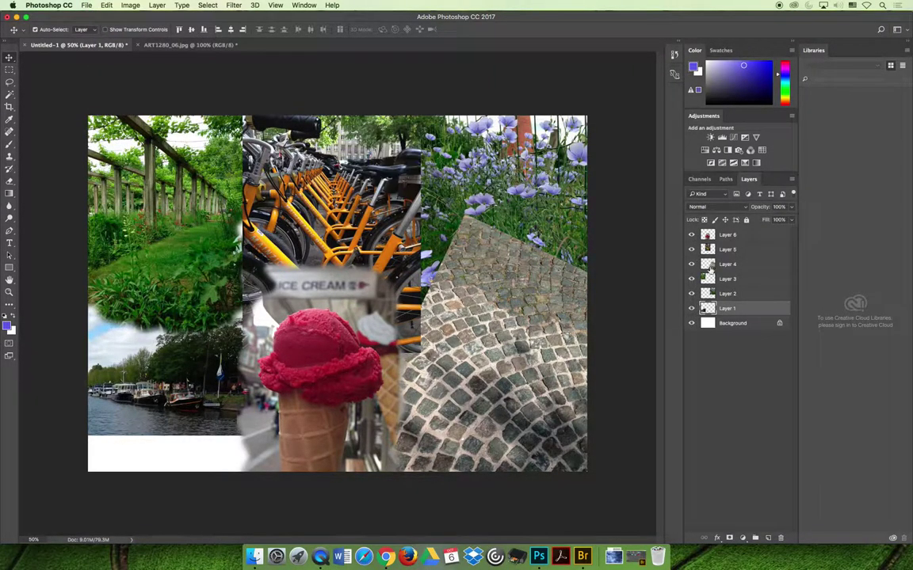
pyautogui.click(692, 308)
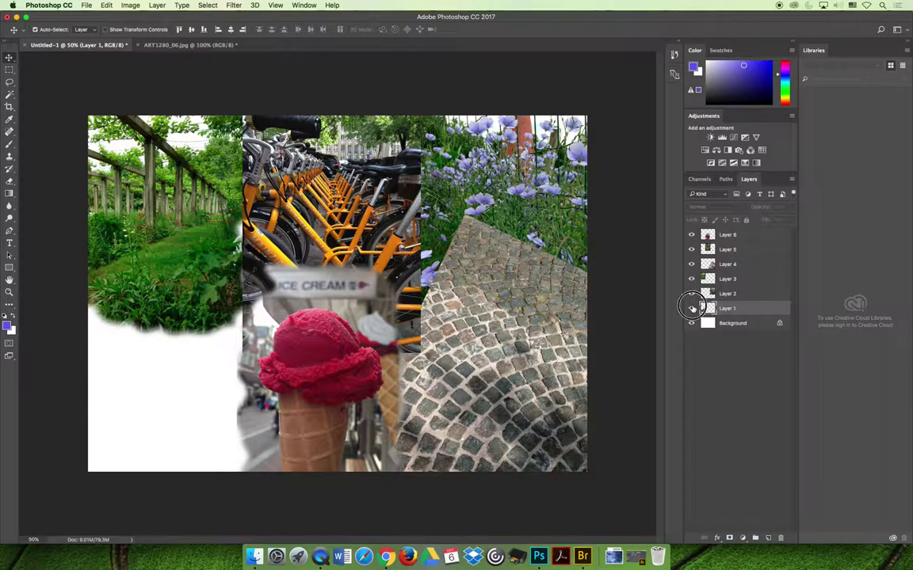
pyautogui.click(692, 309)
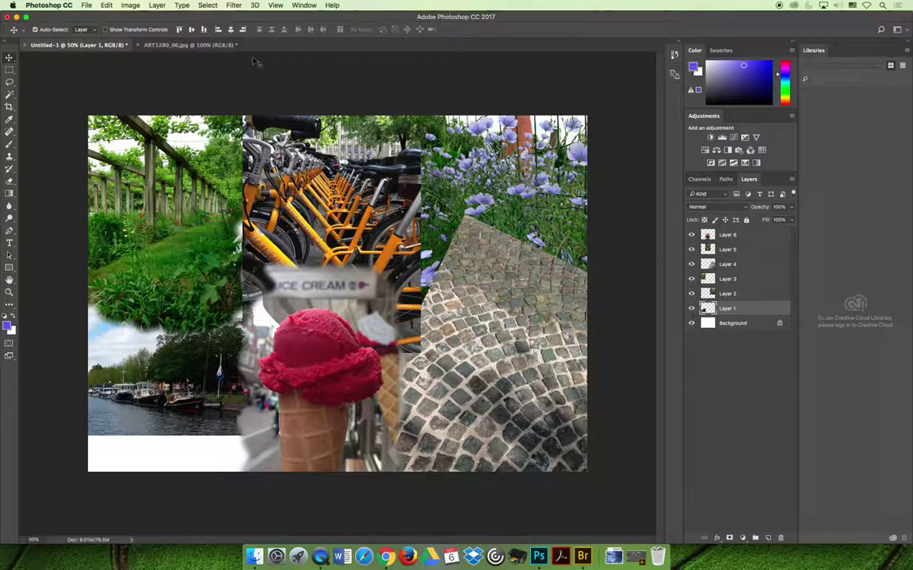
pyautogui.click(106, 5)
pyautogui.click(146, 207)
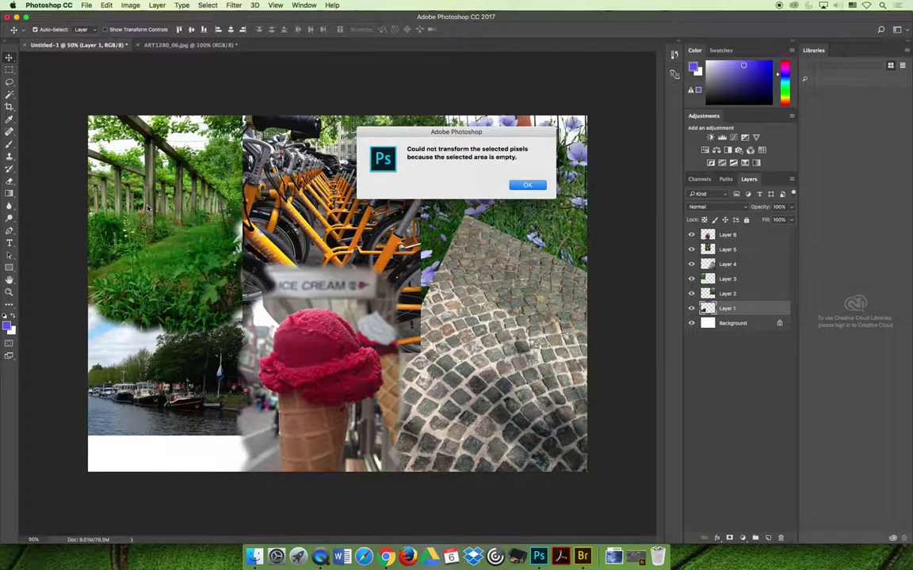
pyautogui.click(529, 187)
# Deselect everything, scale the canal photo proportionally to about 131.5% with Free Transform, and shift it left to fill the collage's lower-left corner.
pyautogui.press('super+d')
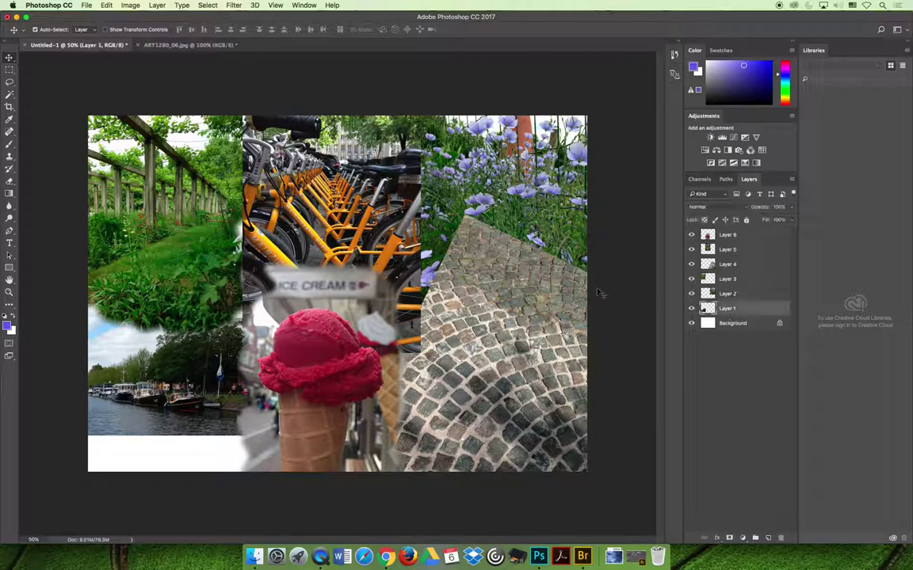
pyautogui.click(106, 5)
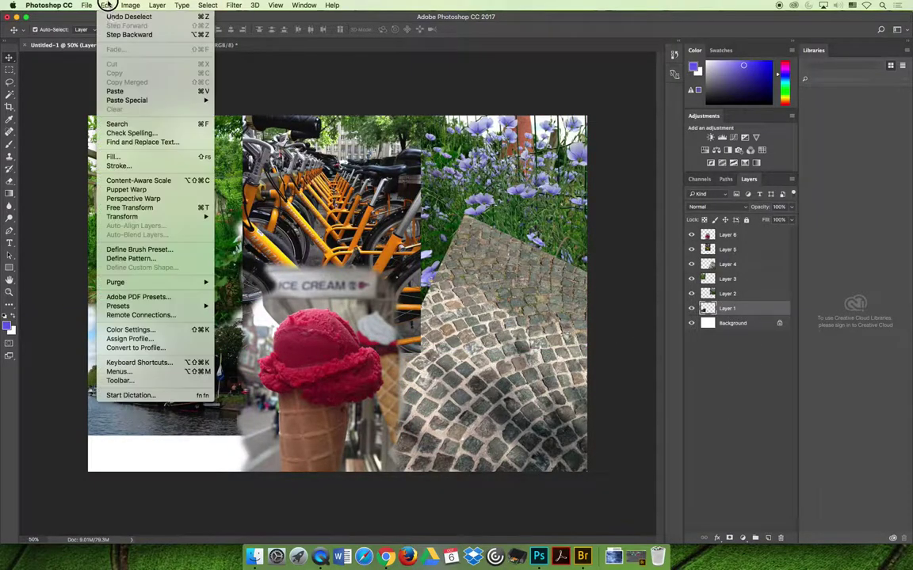
pyautogui.click(153, 206)
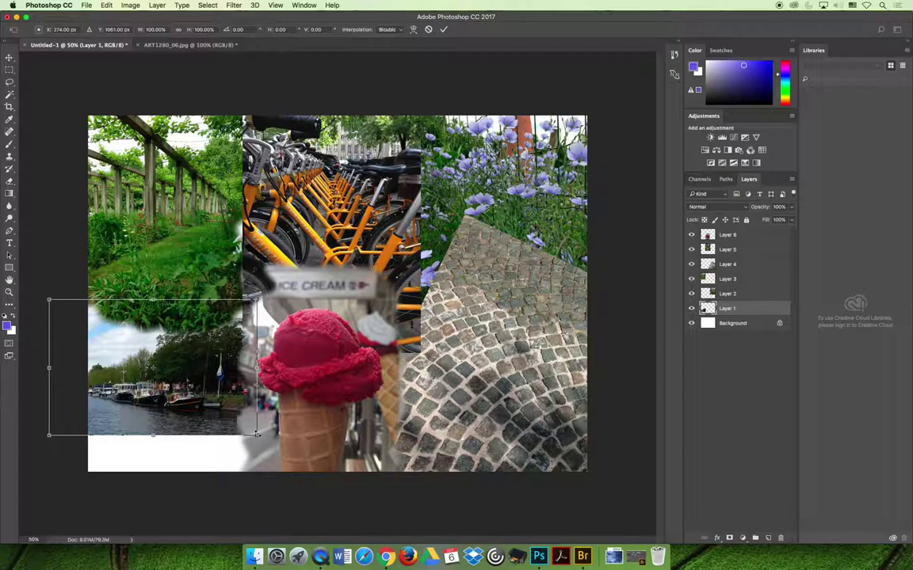
pyautogui.moveTo(258, 435); pyautogui.dragTo(322, 477)
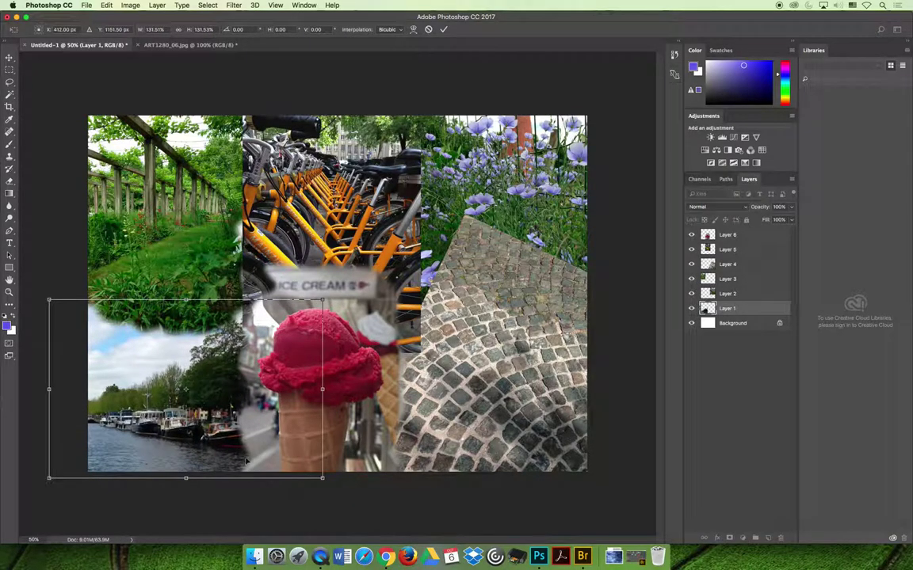
pyautogui.moveTo(204, 431); pyautogui.dragTo(170, 432)
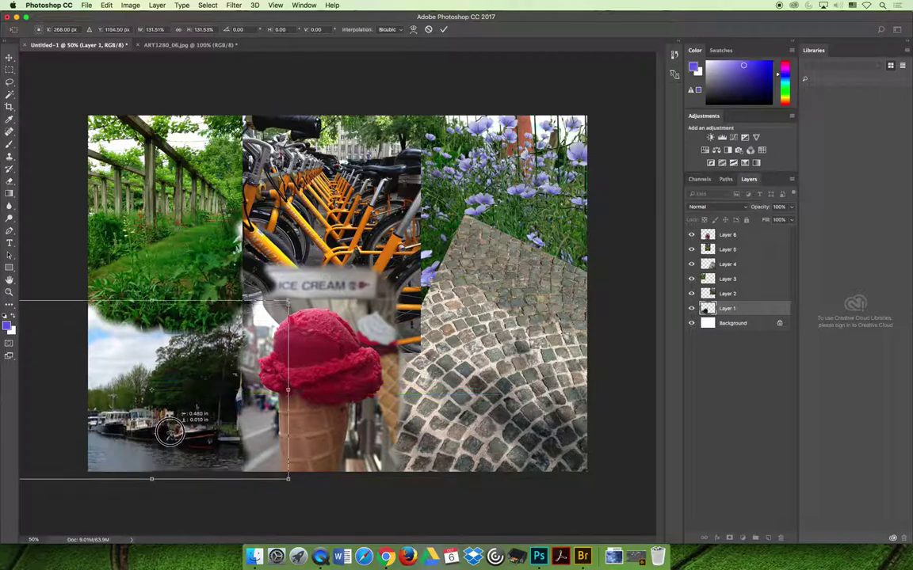
pyautogui.press('Return')
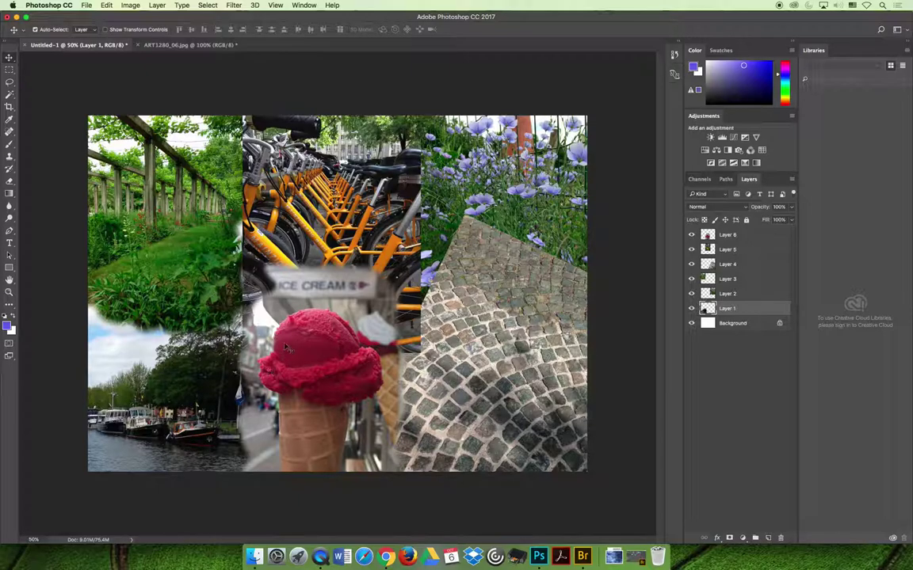
# Move the bicycle photo left to meet the garden photo and lasso around its edges with a 10 px feather.
pyautogui.moveTo(302, 208); pyautogui.dragTo(288, 208)
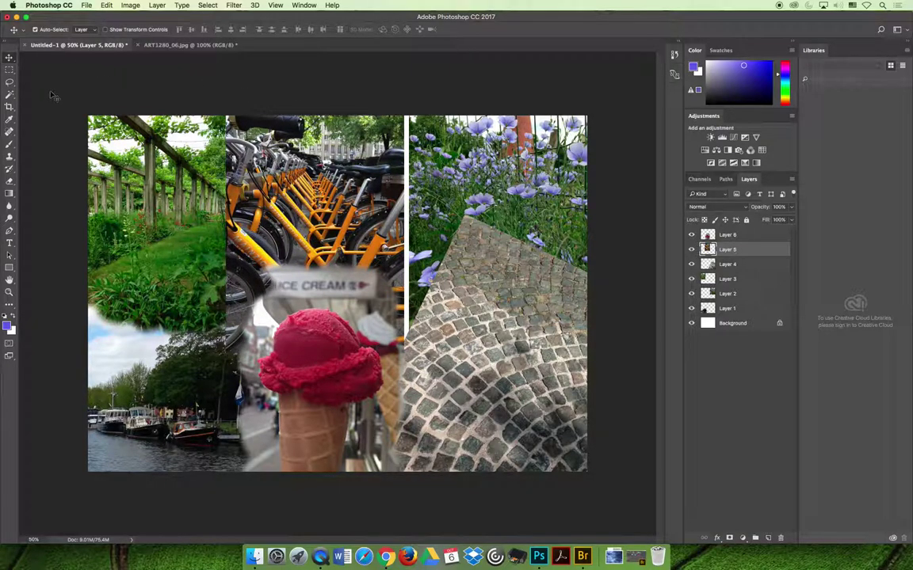
pyautogui.click(9, 80)
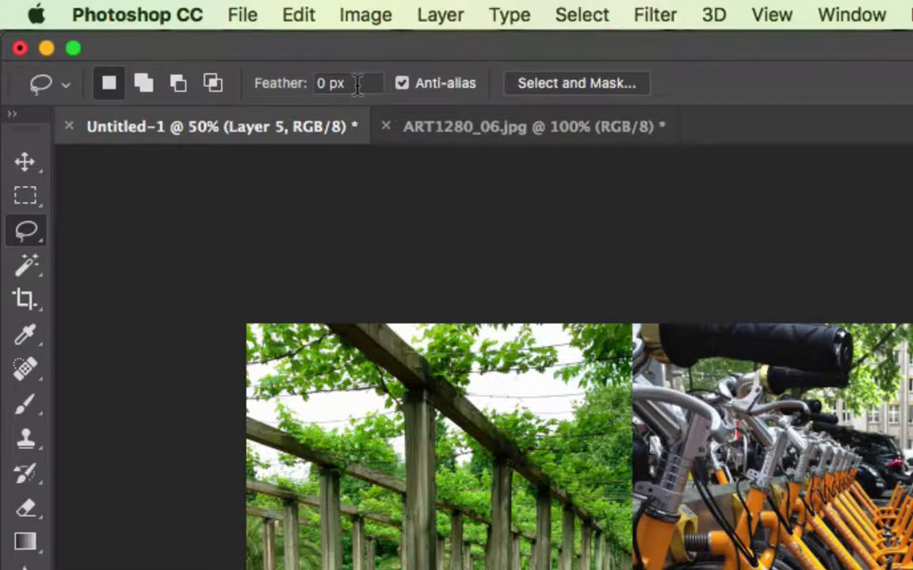
pyautogui.click(357, 84)
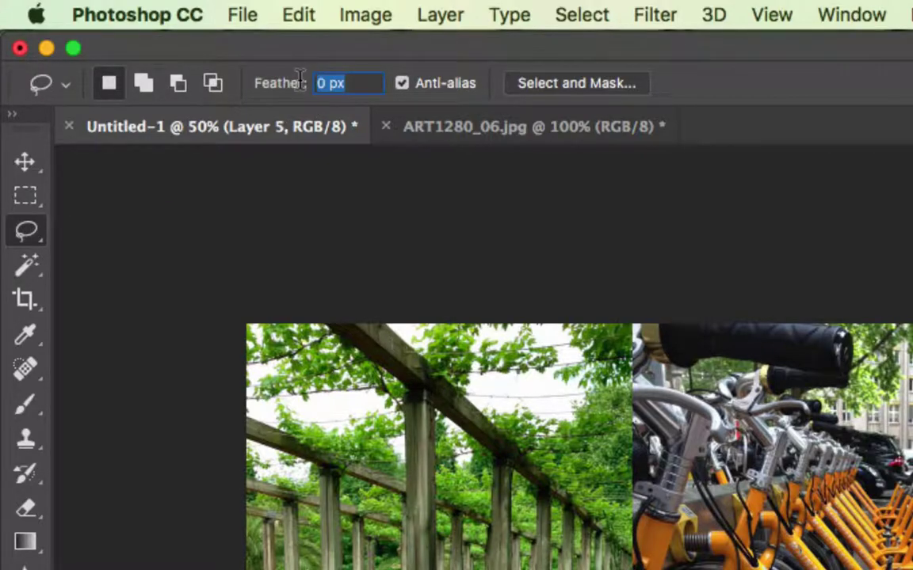
pyautogui.write('10')
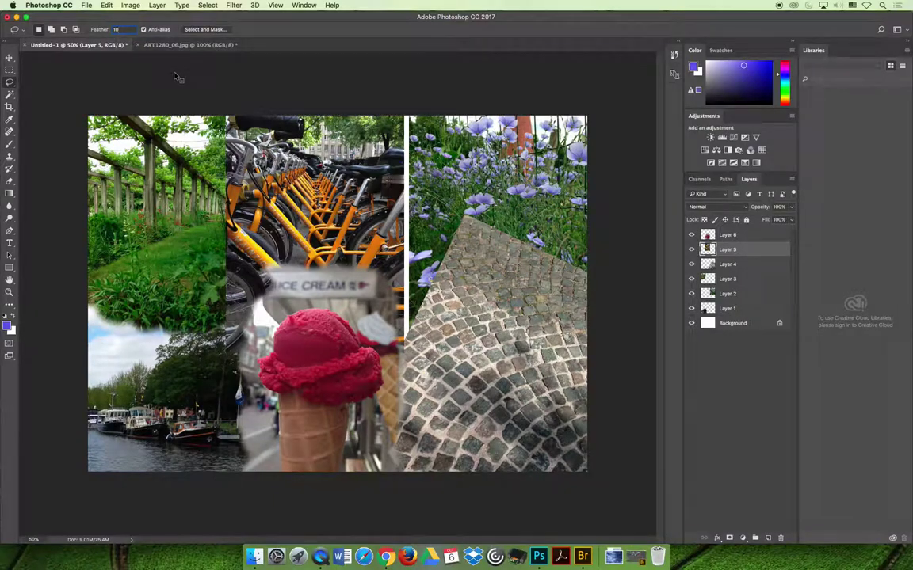
pyautogui.moveTo(220, 115)
pyautogui.mouseDown()
pyautogui.moveTo(209, 102)
pyautogui.moveTo(201, 168)
pyautogui.moveTo(231, 223)
pyautogui.moveTo(230, 282)
pyautogui.moveTo(258, 322)
pyautogui.moveTo(353, 321)
pyautogui.moveTo(360, 210)
pyautogui.moveTo(394, 199)
pyautogui.mouseUp()
pyautogui.moveTo(396, 139)
pyautogui.mouseDown()
pyautogui.moveTo(302, 90)
pyautogui.moveTo(243, 78)
pyautogui.mouseUp()
# Hide Layers 6, 4, 3, 2 and 1, leaving only the bicycle photo on Layer 5 and the background showing.
pyautogui.click(691, 235)
pyautogui.click(691, 264)
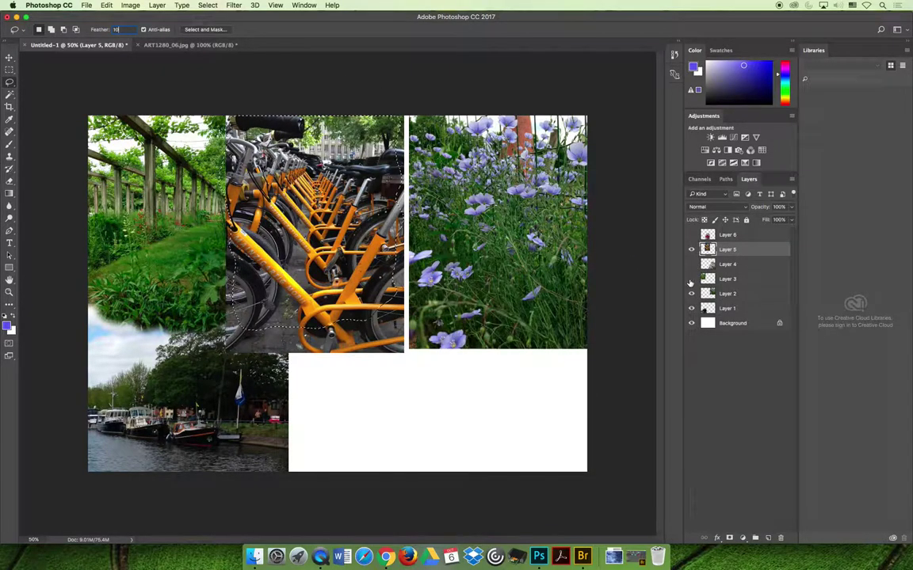
pyautogui.click(691, 279)
pyautogui.click(691, 293)
pyautogui.click(691, 308)
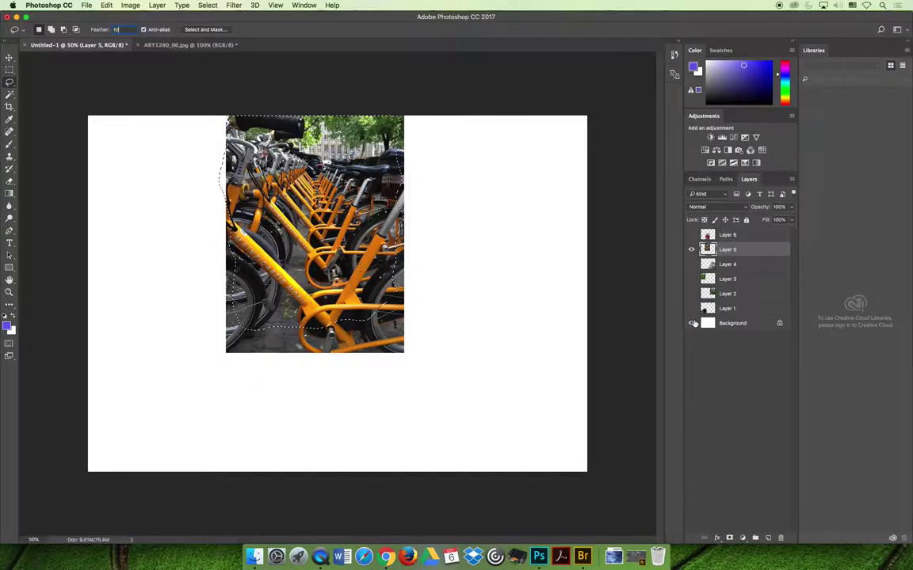
# Invert the lasso selection with the feather set to 10 px and delete the bicycle photo's outer edges on Layer 5.
pyautogui.click(208, 5)
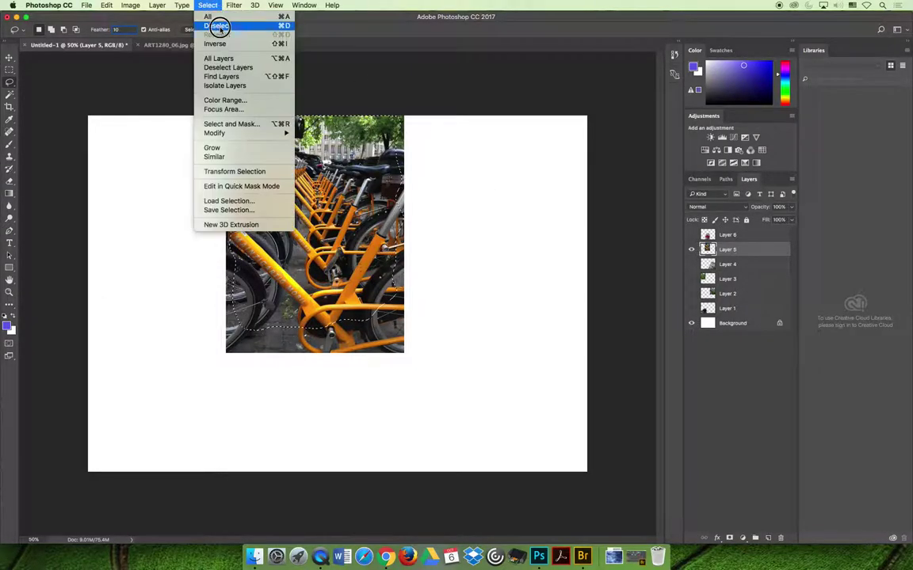
pyautogui.click(215, 44)
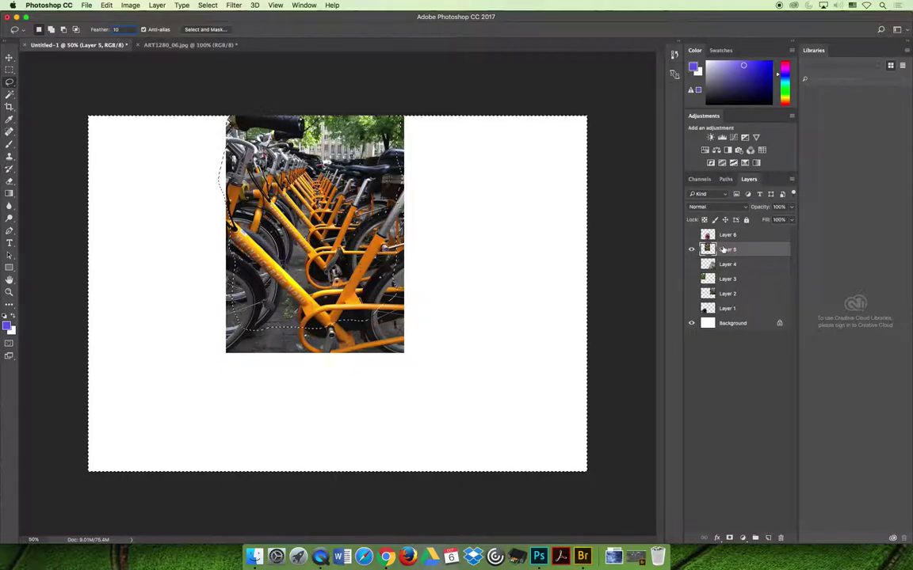
pyautogui.doubleClick(116, 30)
pyautogui.write('1')
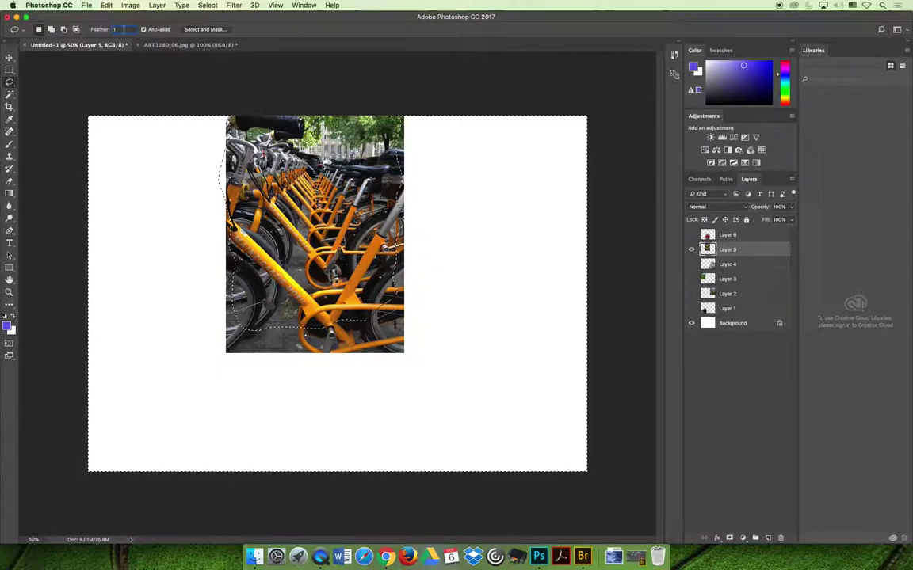
pyautogui.write('0')
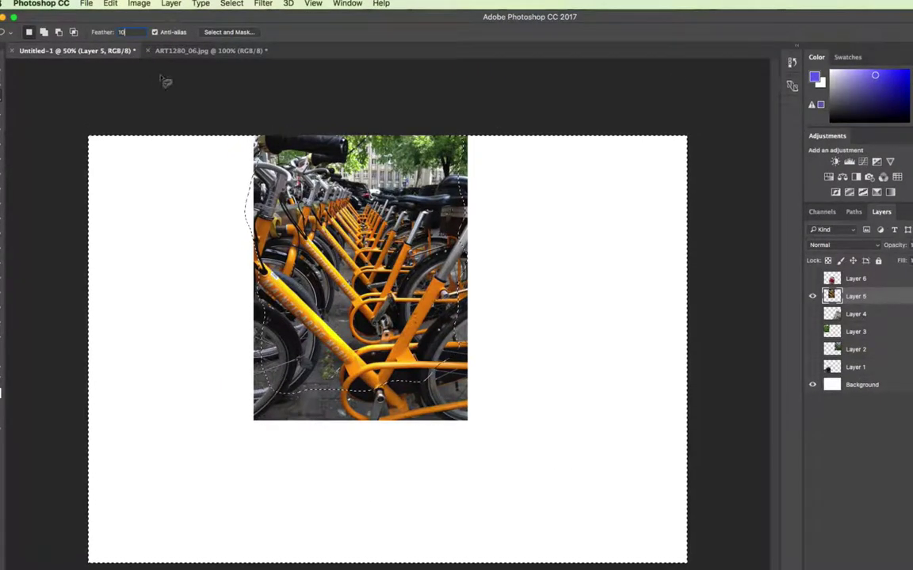
pyautogui.write('v')
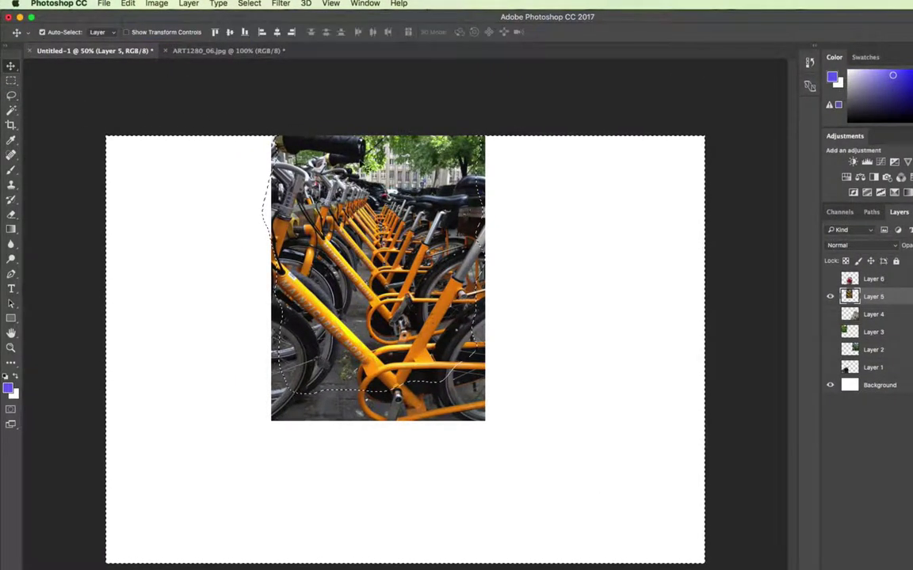
pyautogui.click(240, 5)
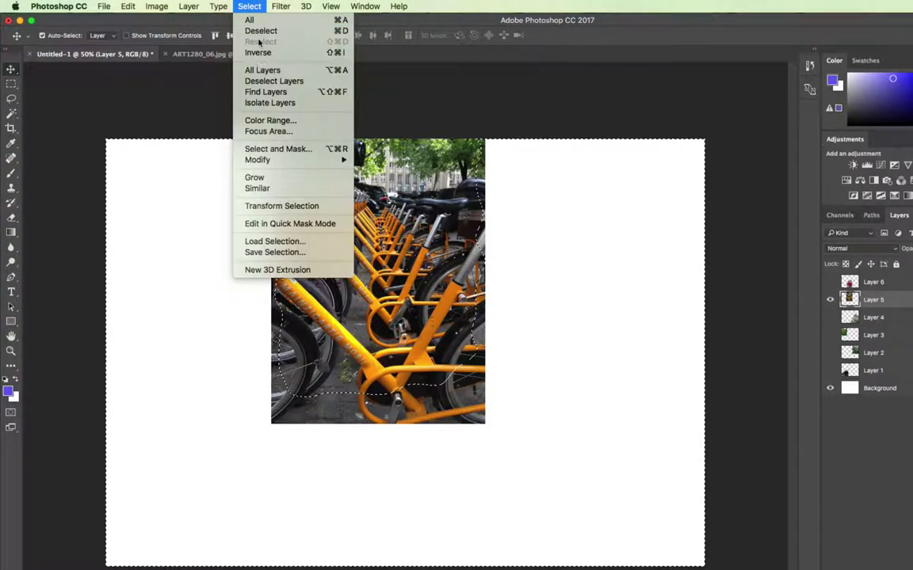
pyautogui.click(253, 7)
pyautogui.press('Delete')
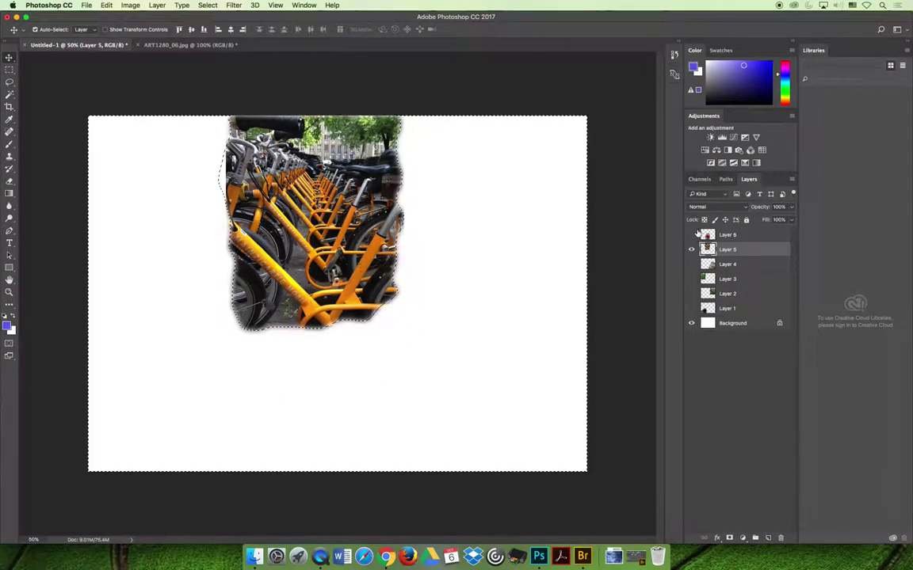
# Make all the layers visible again and nudge the bicycle photo slightly right and up.
pyautogui.moveTo(691, 264); pyautogui.dragTo(691, 309)
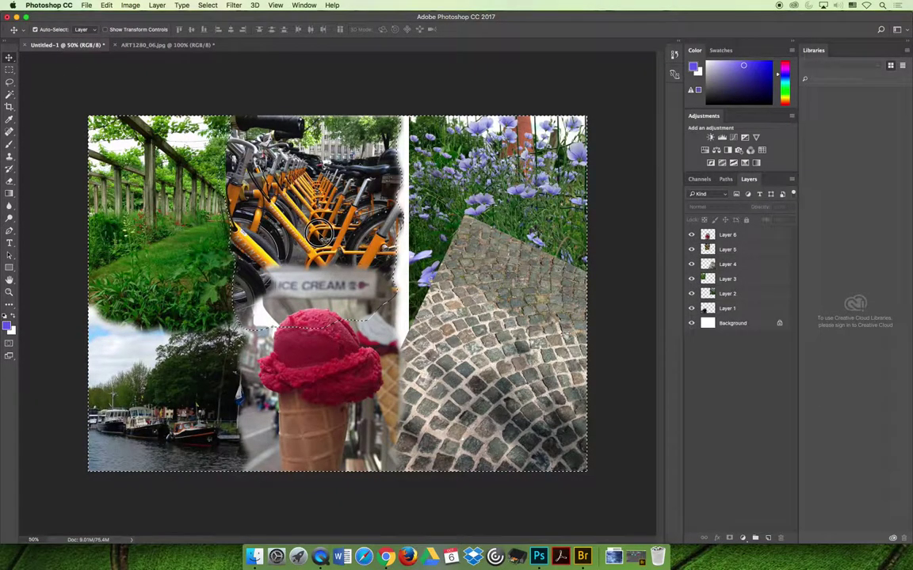
pyautogui.moveTo(315, 237); pyautogui.dragTo(321, 236)
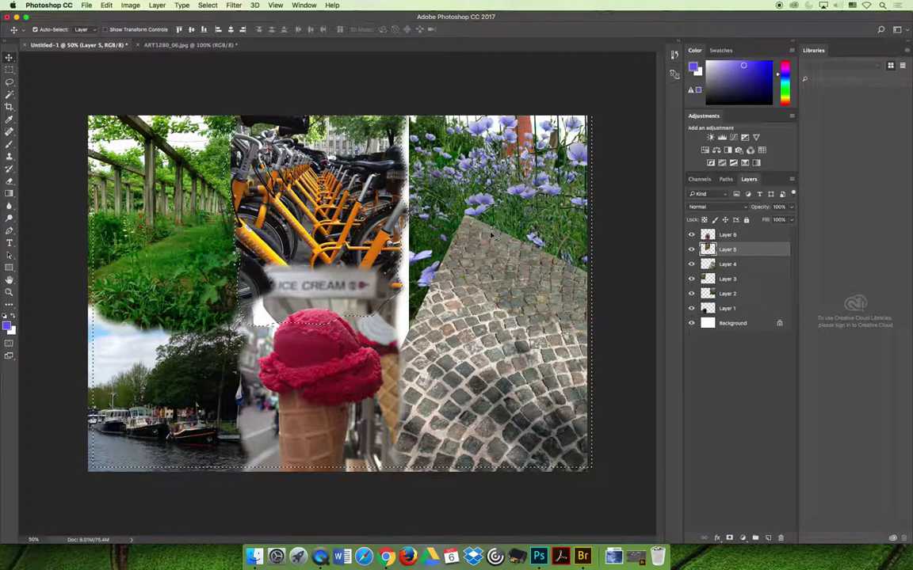
# Clear the selection and detach the Layers panel over the canvas, lengthening it so the full layer stack is readable.
pyautogui.moveTo(748, 179); pyautogui.dragTo(293, 181)
pyautogui.press('super+d')
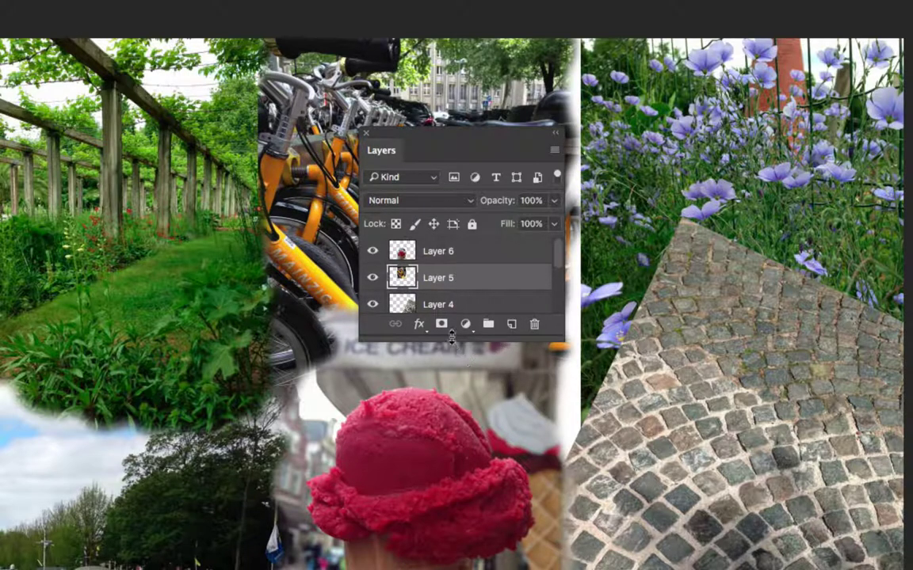
pyautogui.moveTo(462, 342); pyautogui.dragTo(462, 436)
# Place the garden photo's Layer 3 above Layer 5 and shift the bicycle photo slightly left beneath it.
pyautogui.moveTo(445, 334); pyautogui.dragTo(442, 271)
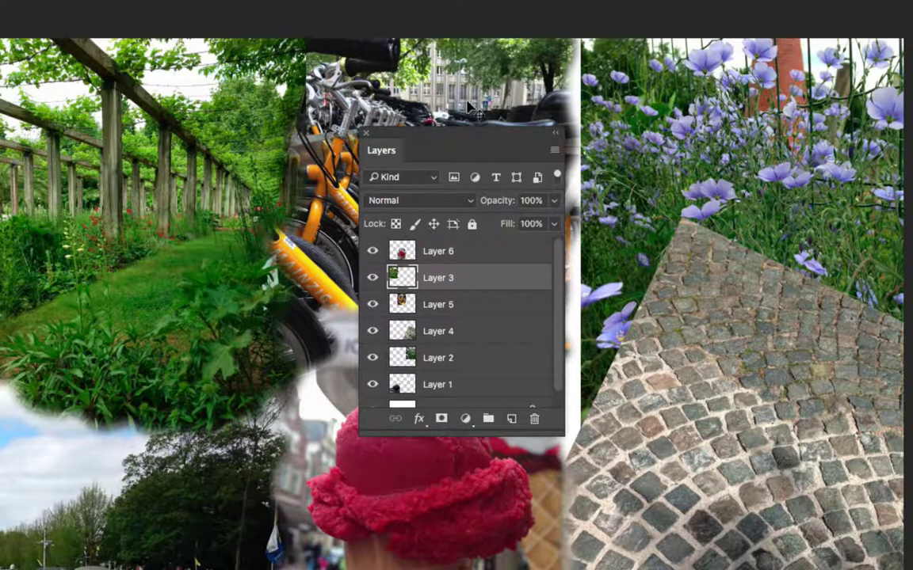
pyautogui.moveTo(438, 131); pyautogui.dragTo(634, 121)
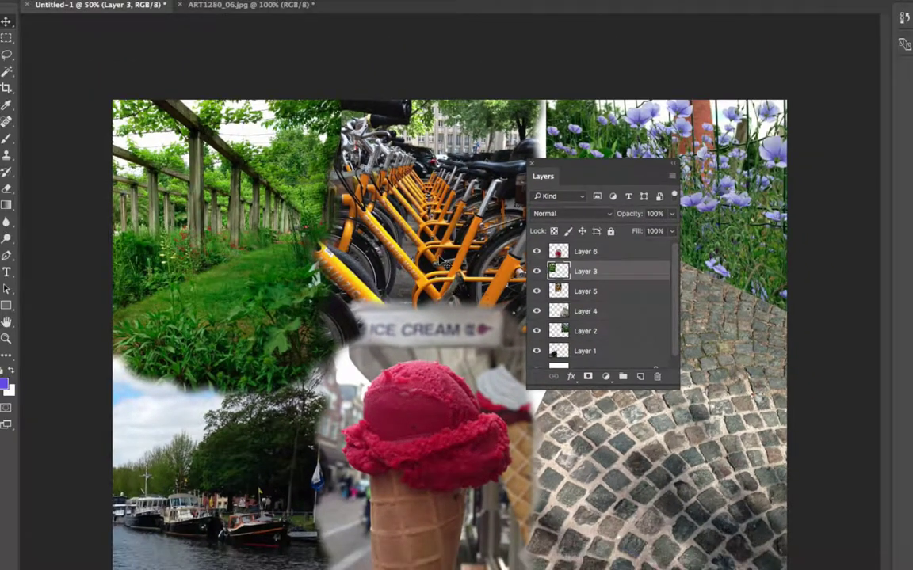
pyautogui.click(306, 132)
pyautogui.moveTo(394, 182)
pyautogui.mouseDown()
pyautogui.moveTo(351, 166)
pyautogui.moveTo(402, 187)
pyautogui.mouseUp()
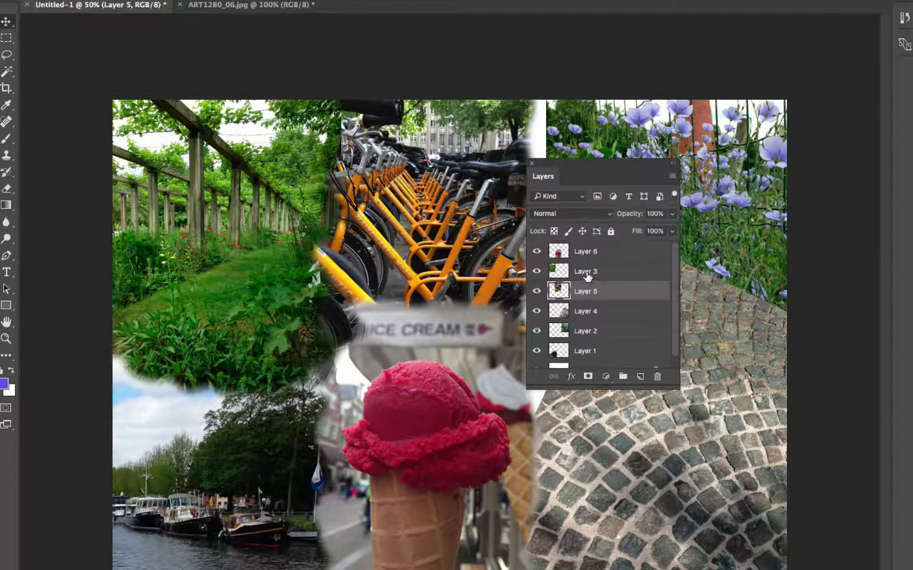
# Return Layer 3 to below Layer 5 and make Layer 5 active with the Lasso tool.
pyautogui.moveTo(587, 275); pyautogui.dragTo(586, 307)
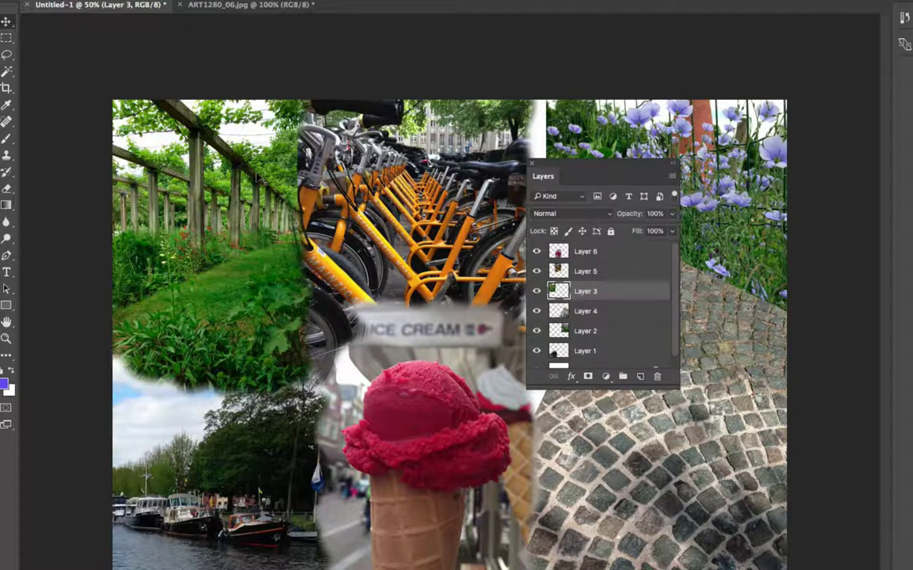
pyautogui.click(7, 54)
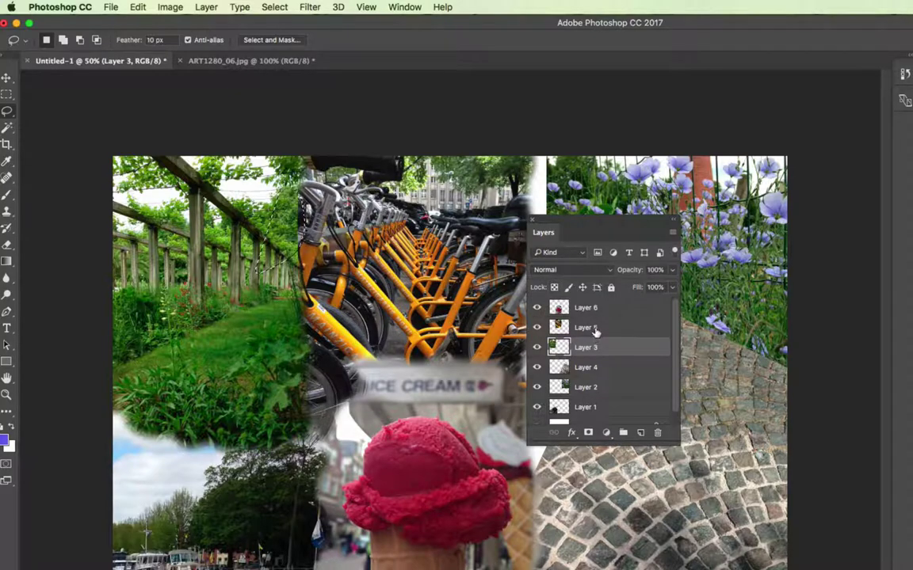
pyautogui.click(596, 330)
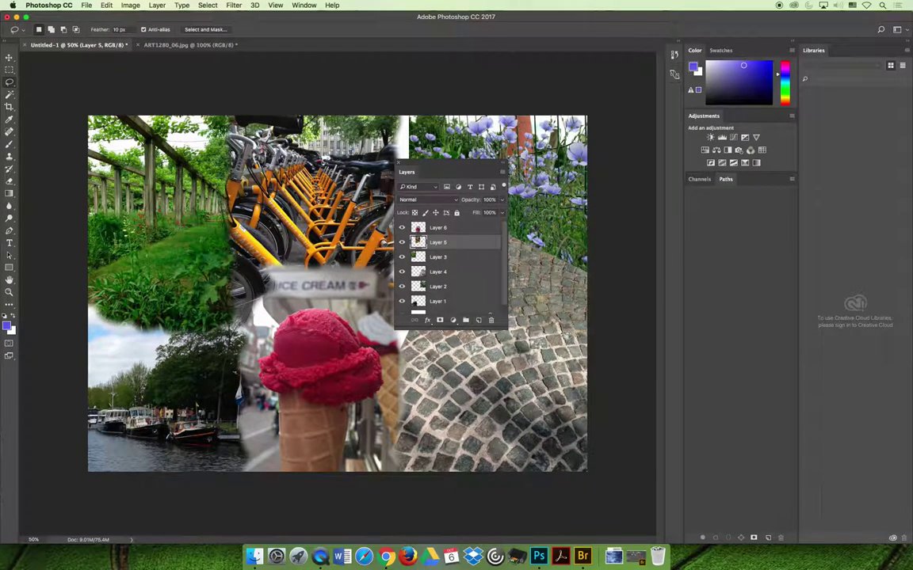
# Move the cobblestone photo's Layer 4 to the top of the layer stack and park the Layers panel clear of the collage.
pyautogui.moveTo(408, 171); pyautogui.dragTo(593, 203)
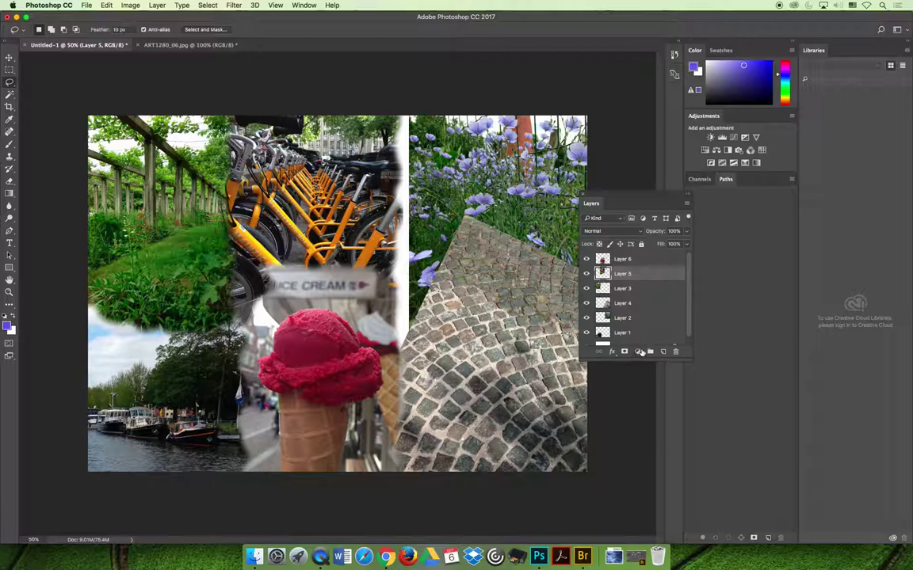
pyautogui.moveTo(623, 275)
pyautogui.mouseDown()
pyautogui.moveTo(630, 290)
pyautogui.moveTo(624, 260)
pyautogui.mouseUp()
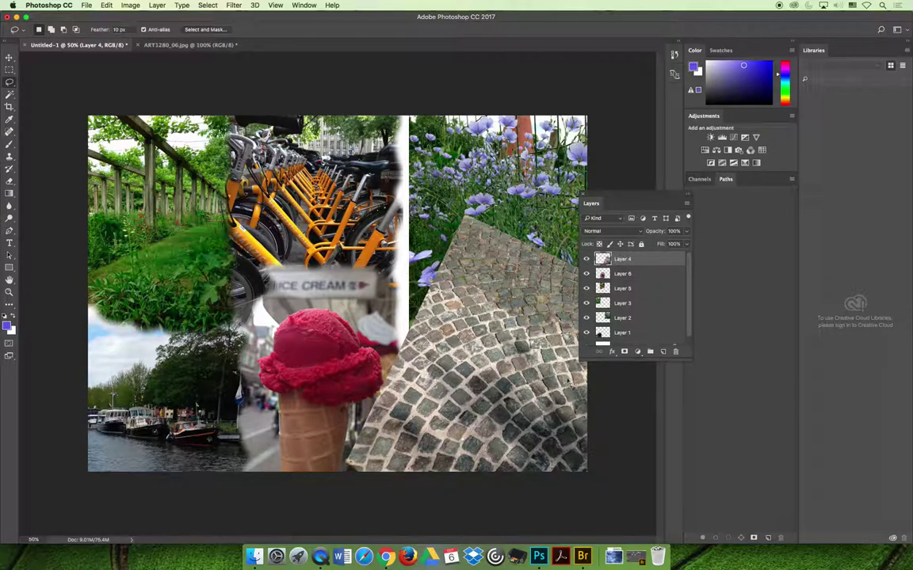
pyautogui.moveTo(605, 197); pyautogui.dragTo(654, 189)
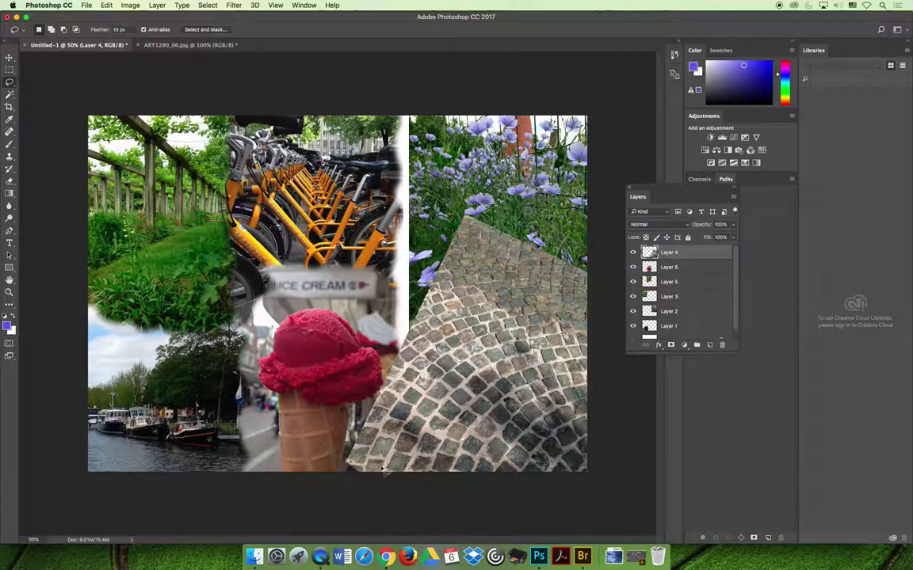
# Draw a large elliptical marquee selection around the cobblestones in the collage's lower-right corner, extending past the canvas edges.
pyautogui.click(8, 70)
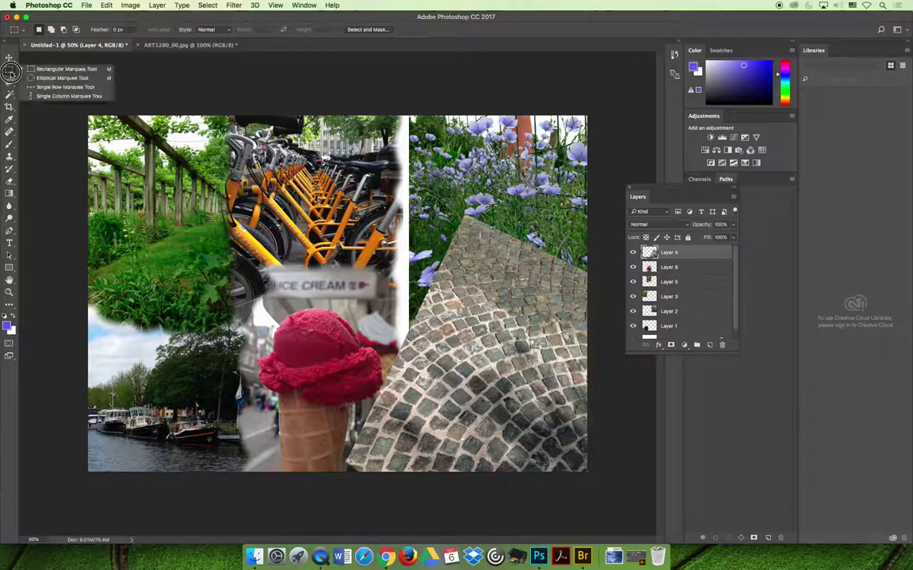
pyautogui.click(55, 71)
pyautogui.moveTo(610, 510); pyautogui.dragTo(380, 289)
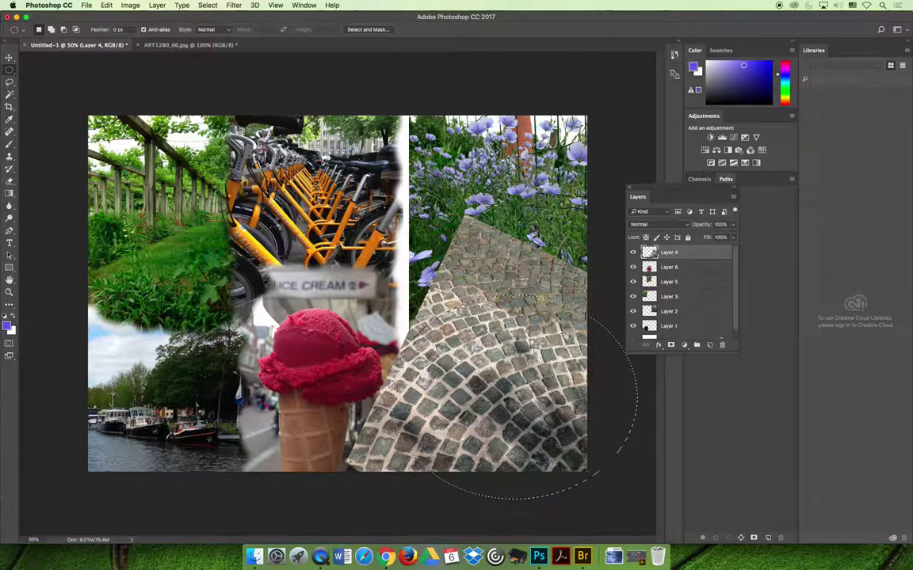
# Apply a feather to the elliptical selection on the cobblestone photo.
pyautogui.click(154, 5)
pyautogui.moveTo(208, 6)
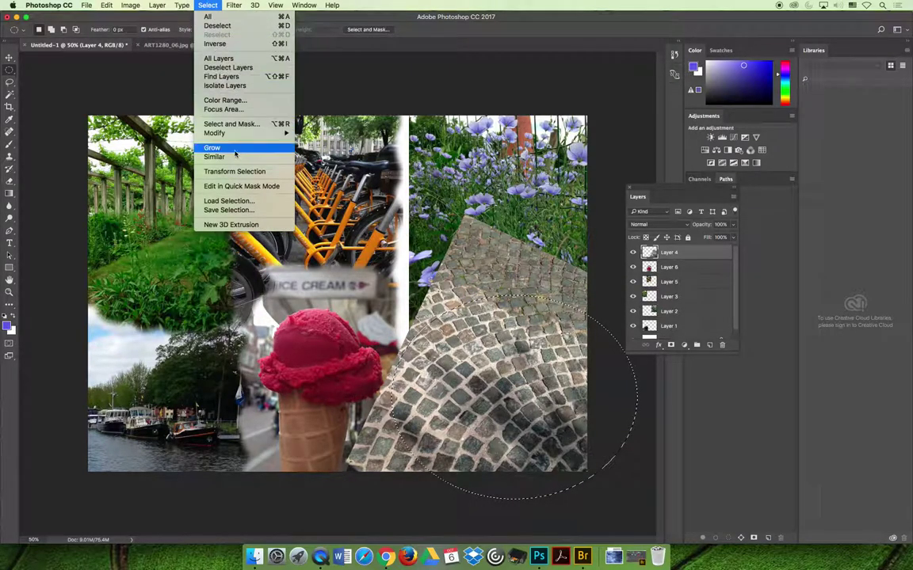
pyautogui.moveTo(252, 137)
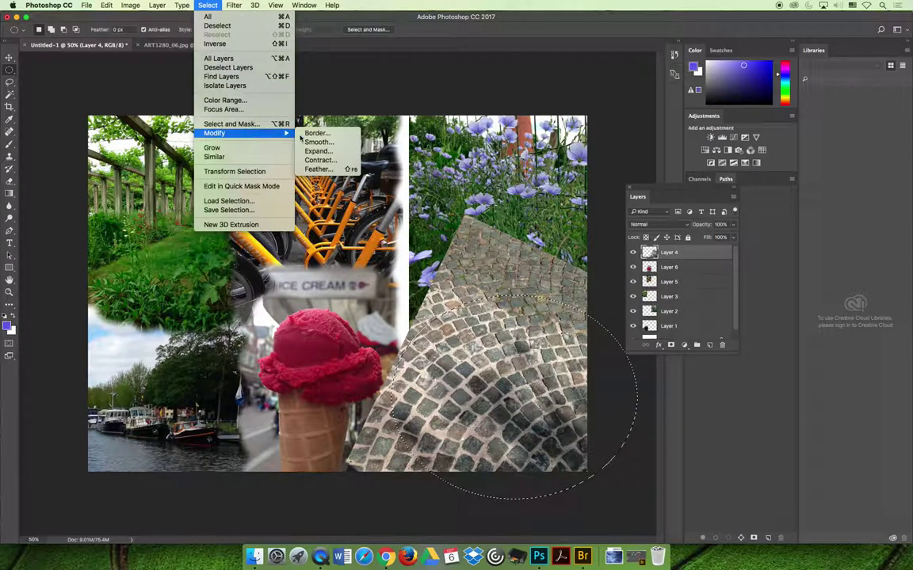
pyautogui.click(326, 169)
pyautogui.click(656, 315)
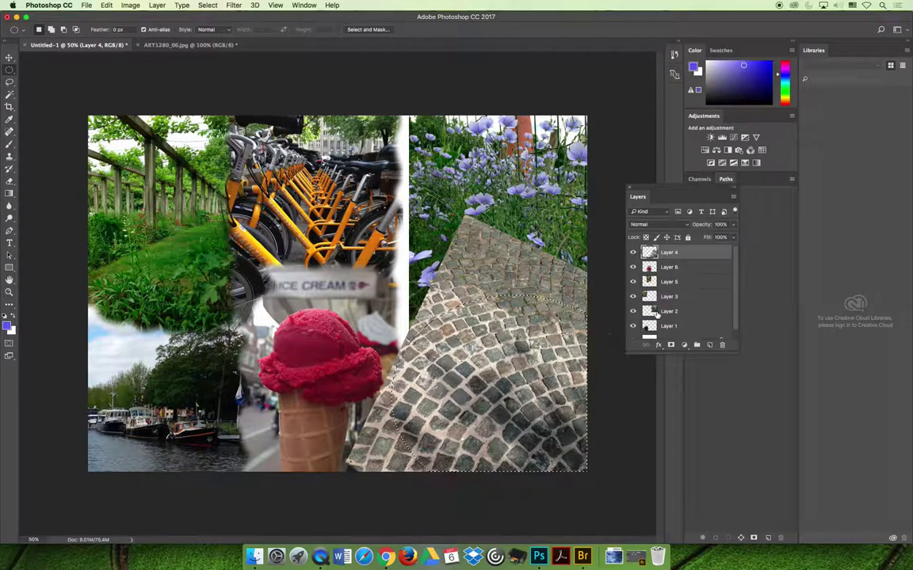
# Invert the feathered ellipse, delete the cobblestones outside it on Layer 4, and deselect.
pyautogui.click(208, 6)
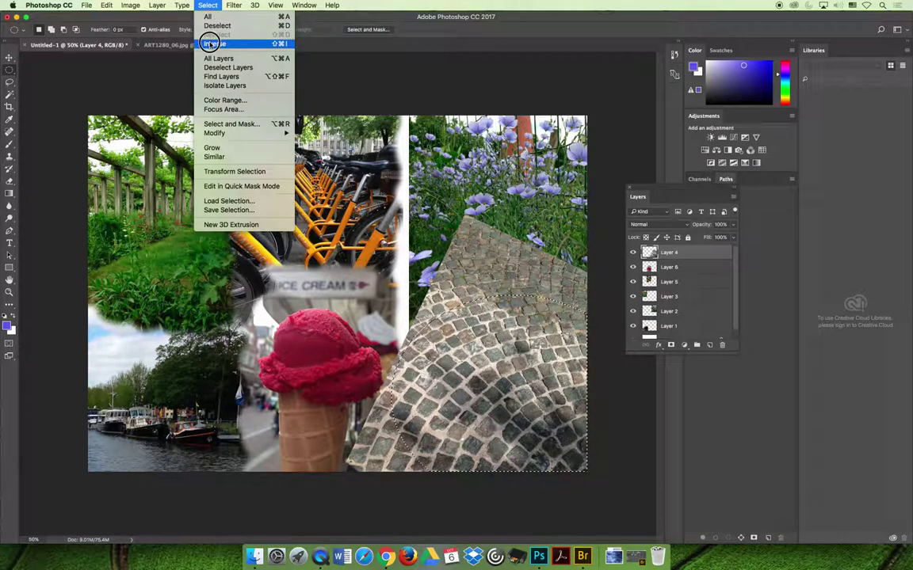
pyautogui.click(210, 43)
pyautogui.press('Delete')
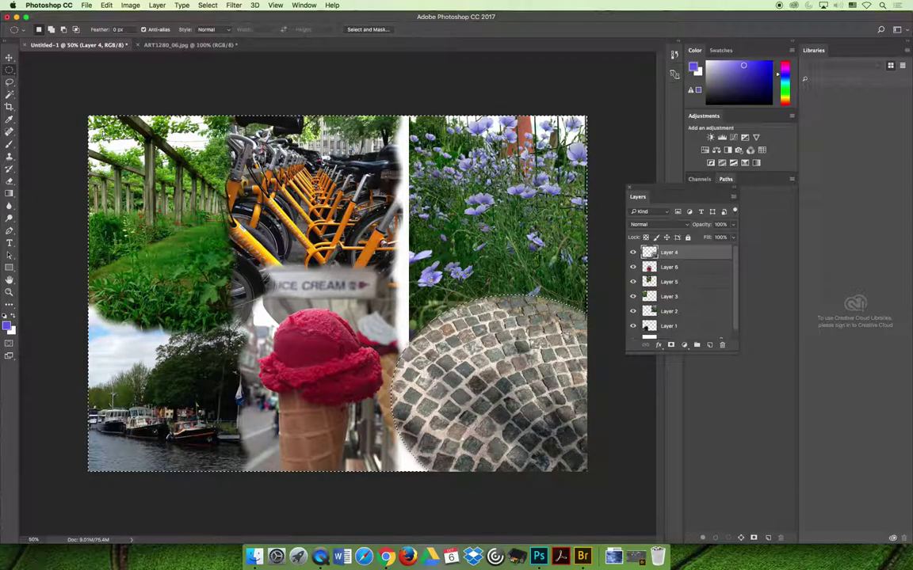
pyautogui.press('super+d')
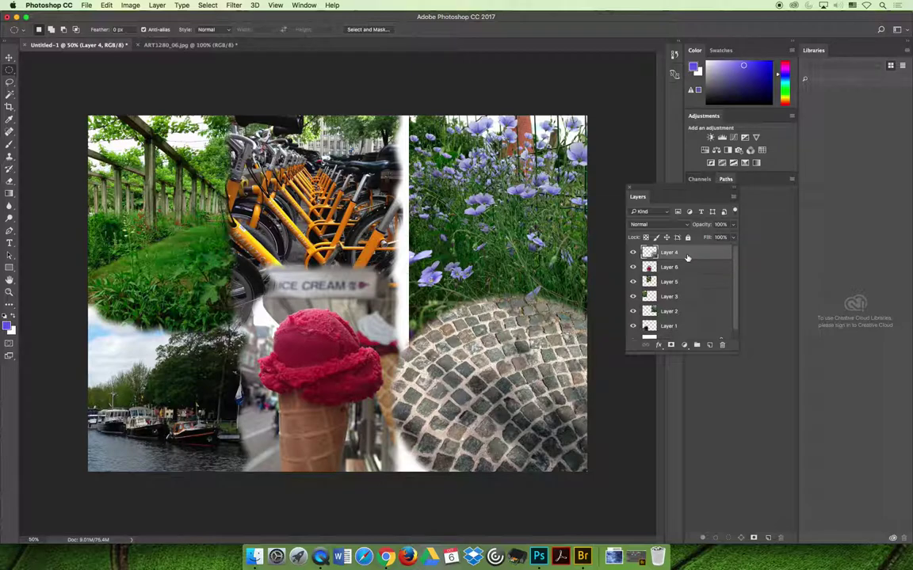
# Free-transform the cobblestone photo on Layer 4, enlarging it proportionally to about 109%.
pyautogui.click(106, 5)
pyautogui.click(146, 206)
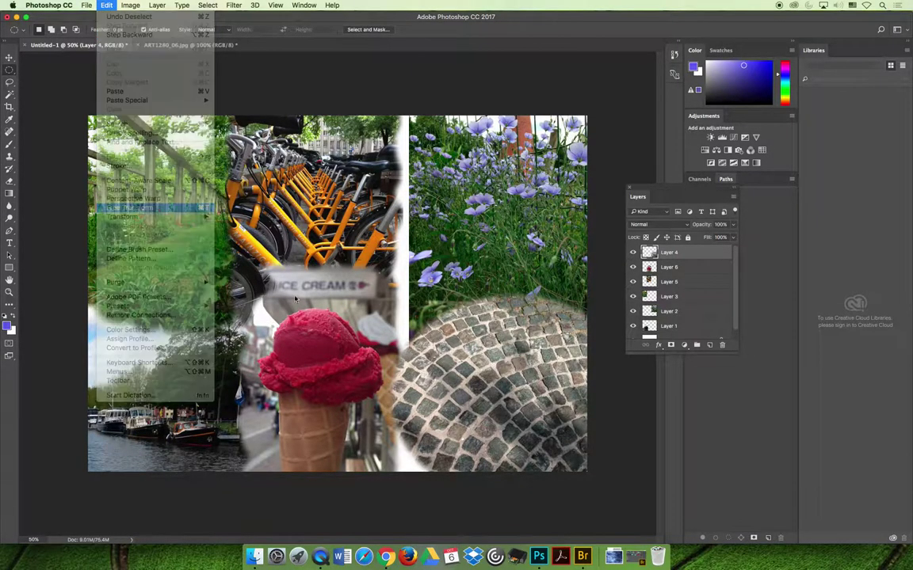
pyautogui.moveTo(342, 279); pyautogui.dragTo(306, 255)
pyautogui.moveTo(488, 454); pyautogui.dragTo(497, 463)
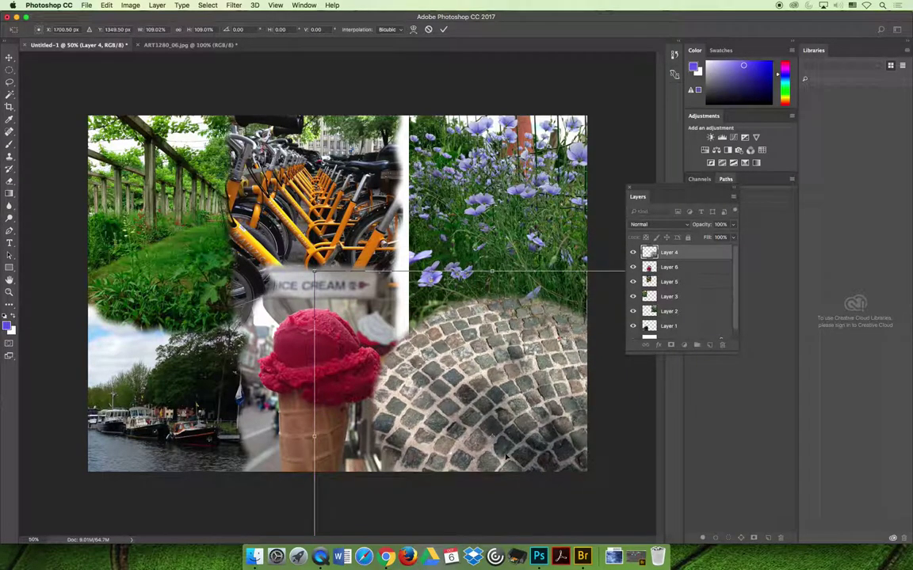
# Nudge the enlarged cobblestones lower by about 57 pixels and apply the transform.
pyautogui.hotkey('shift', 'Down')
pyautogui.hotkey('shift', 'Down')
pyautogui.hotkey('shift', 'Down')
pyautogui.hotkey('shift', 'Down')
pyautogui.hotkey('shift', 'Down')
pyautogui.hotkey('shift', 'Down')
pyautogui.hotkey('shift', 'Down')
pyautogui.hotkey('shift', 'Down')
pyautogui.hotkey('shift', 'Down')
pyautogui.hotkey('shift', 'Down')
pyautogui.hotkey('shift', 'Down')
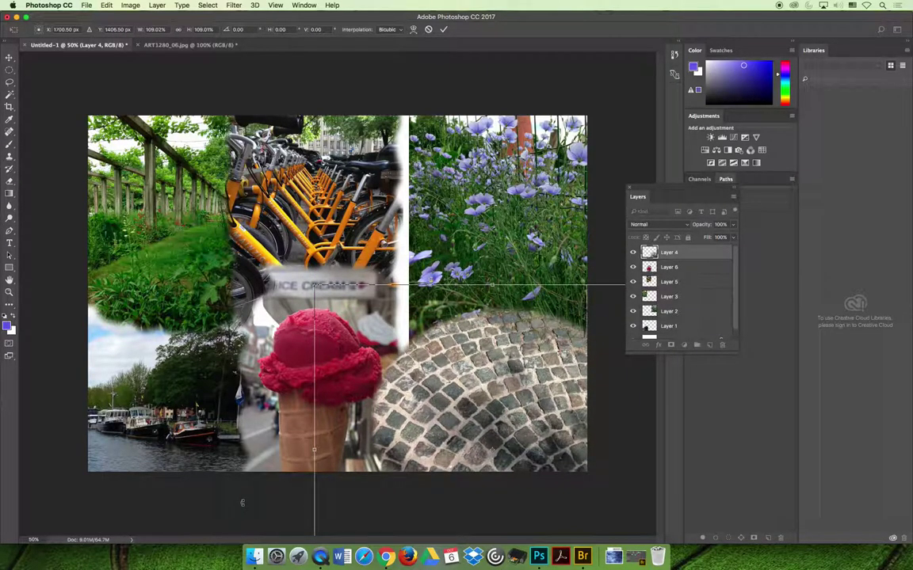
pyautogui.press('Return')
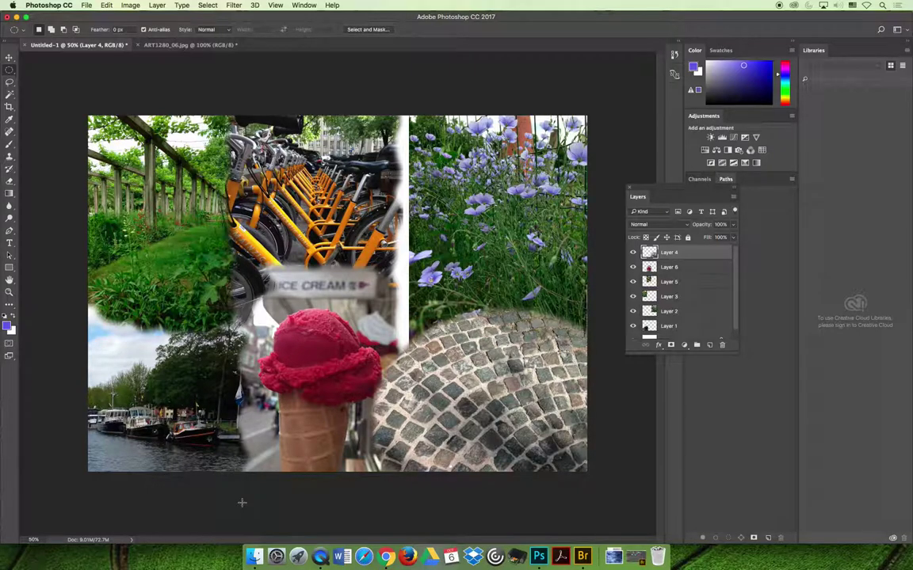
# Step back through the history to undo the transform and the deletion on Layer 4, restoring the full cobblestone photo and its elliptical selection.
pyautogui.click(107, 5)
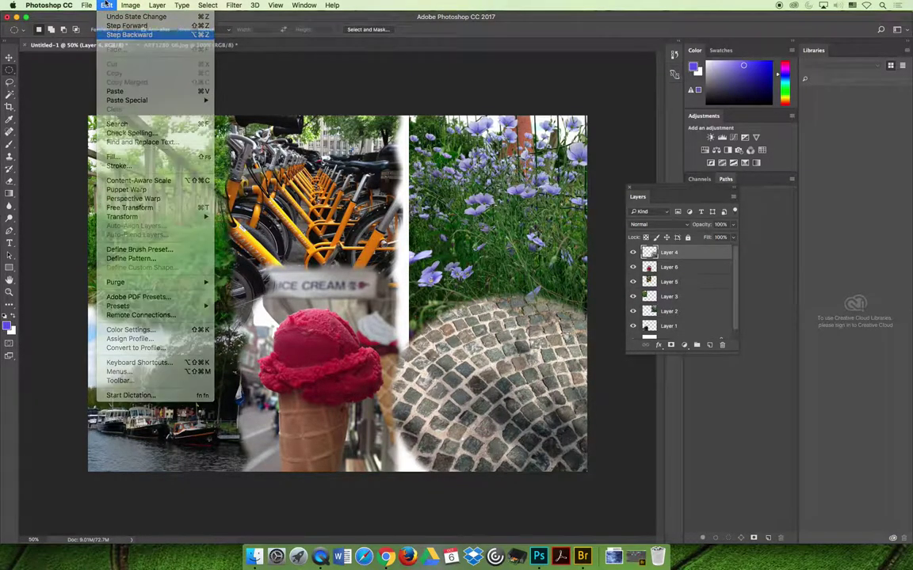
pyautogui.click(111, 34)
pyautogui.click(108, 5)
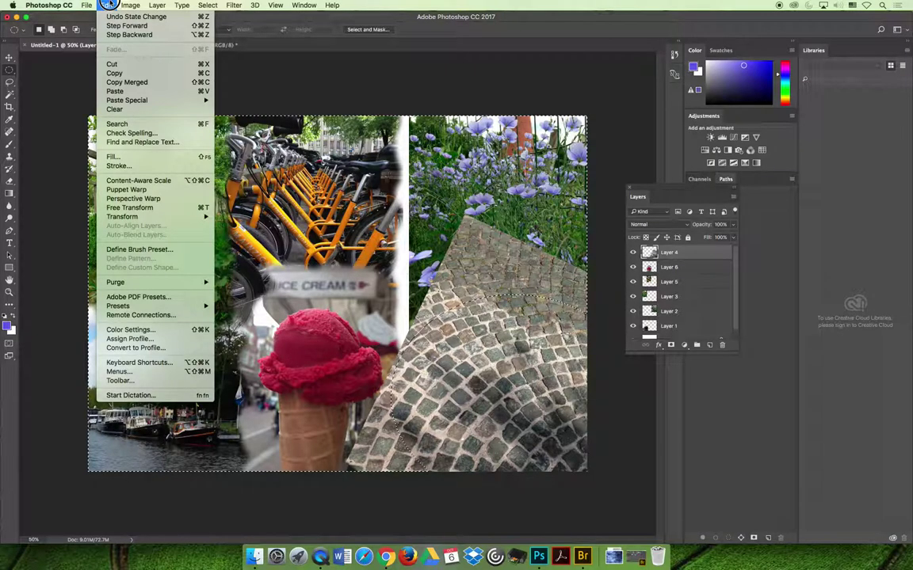
pyautogui.click(127, 35)
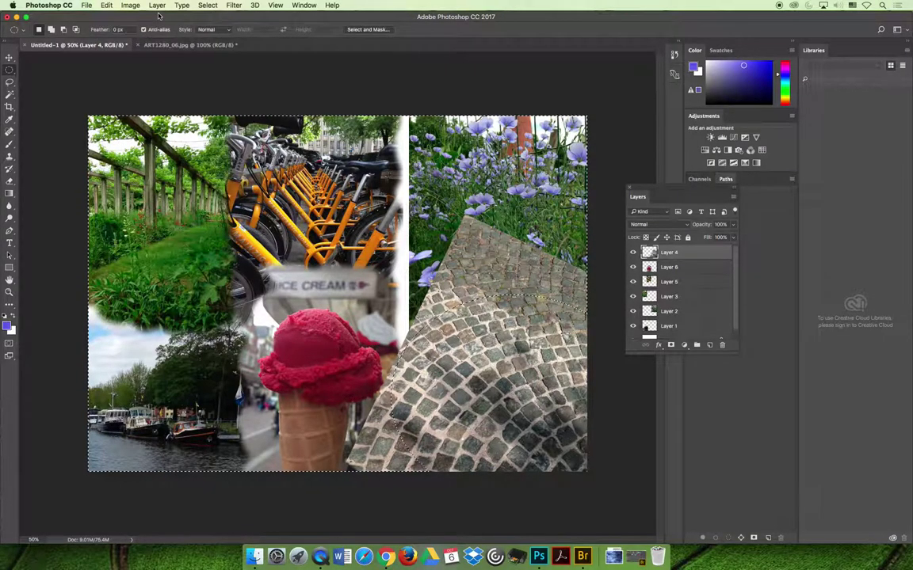
# Feather the inverted elliptical selection around the cobblestones with a 30-pixel radius.
pyautogui.click(207, 6)
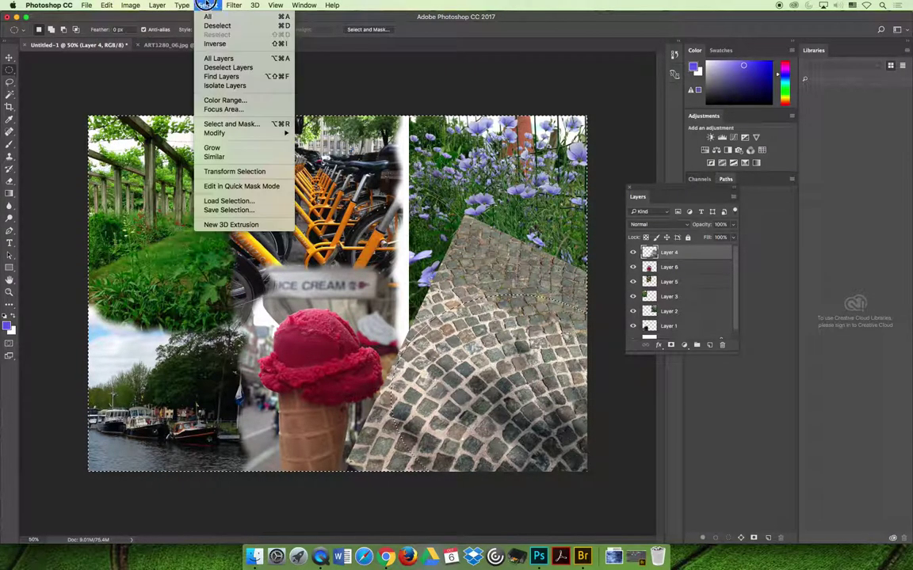
pyautogui.moveTo(238, 133)
pyautogui.click(320, 168)
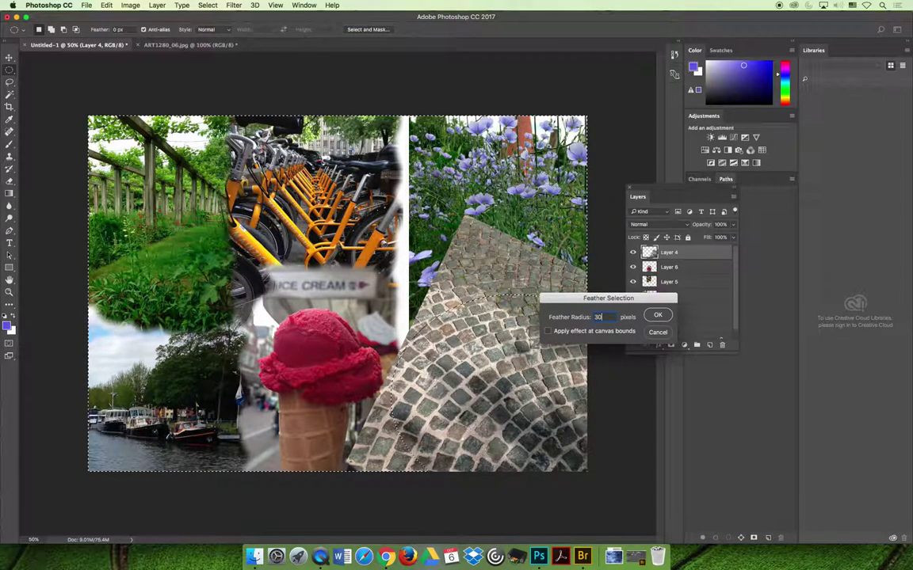
pyautogui.click(657, 315)
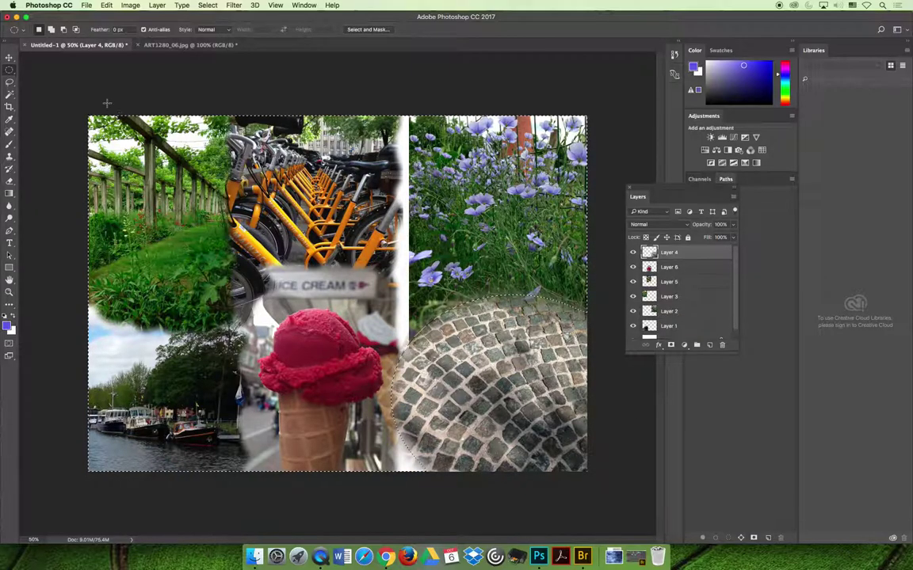
# Delete the cobblestones outside the ellipse and deselect, then shift the blended Layer 4 slightly down and to the left.
pyautogui.click(10, 57)
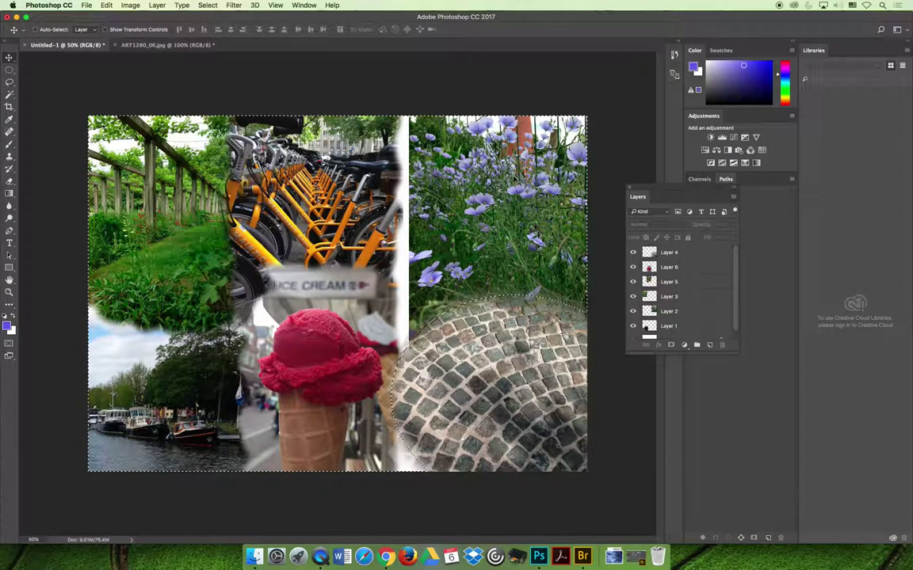
pyautogui.press('Delete')
pyautogui.hotkey('ctrl', 'd')
pyautogui.moveTo(481, 350); pyautogui.dragTo(471, 369)
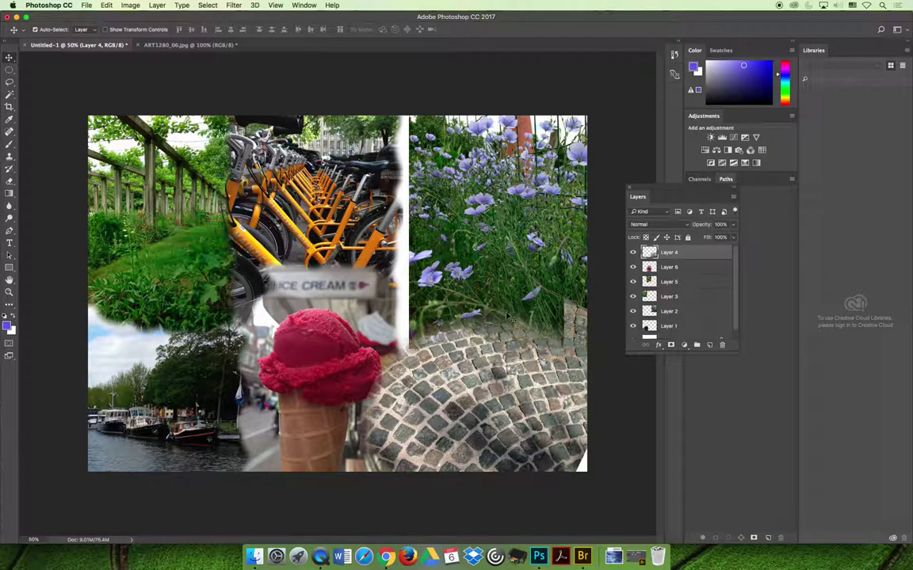
# Step back through the history to undo the cobblestones' move, the deselection and the deletion on Layer 4.
pyautogui.click(106, 5)
pyautogui.click(129, 35)
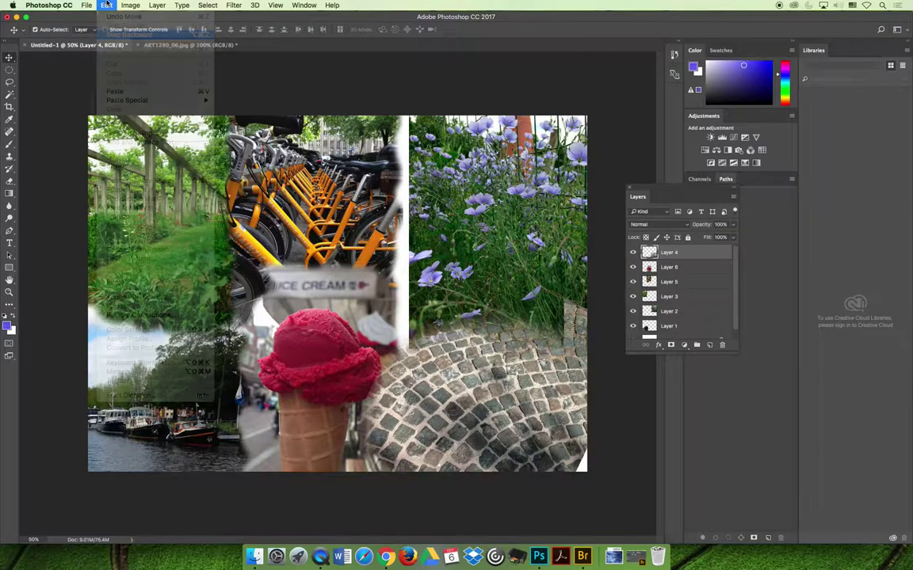
pyautogui.click(106, 5)
pyautogui.click(129, 35)
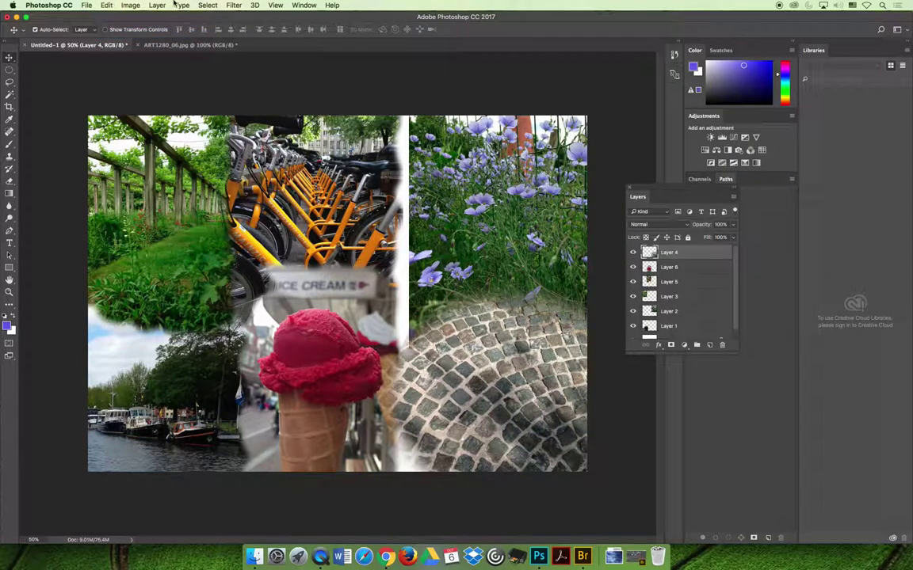
pyautogui.click(109, 4)
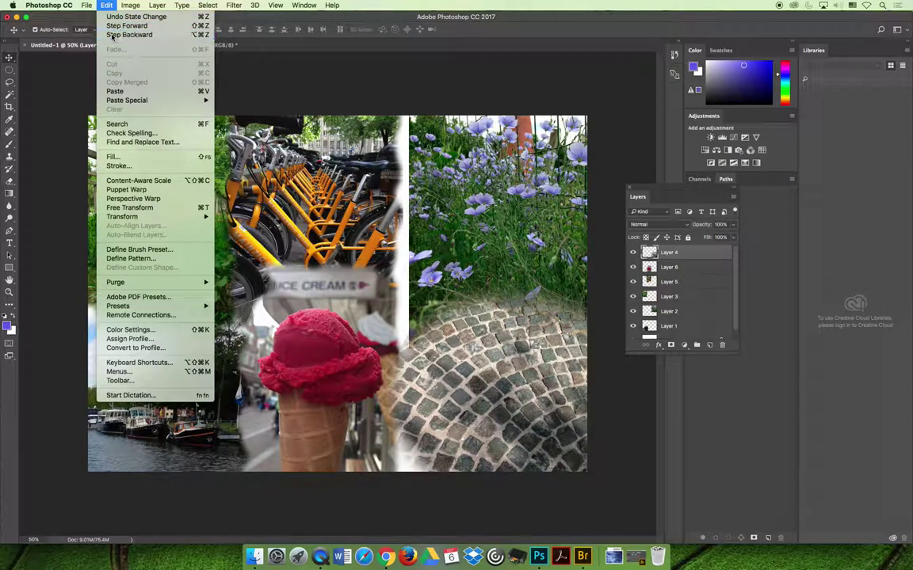
pyautogui.click(129, 35)
pyautogui.click(106, 4)
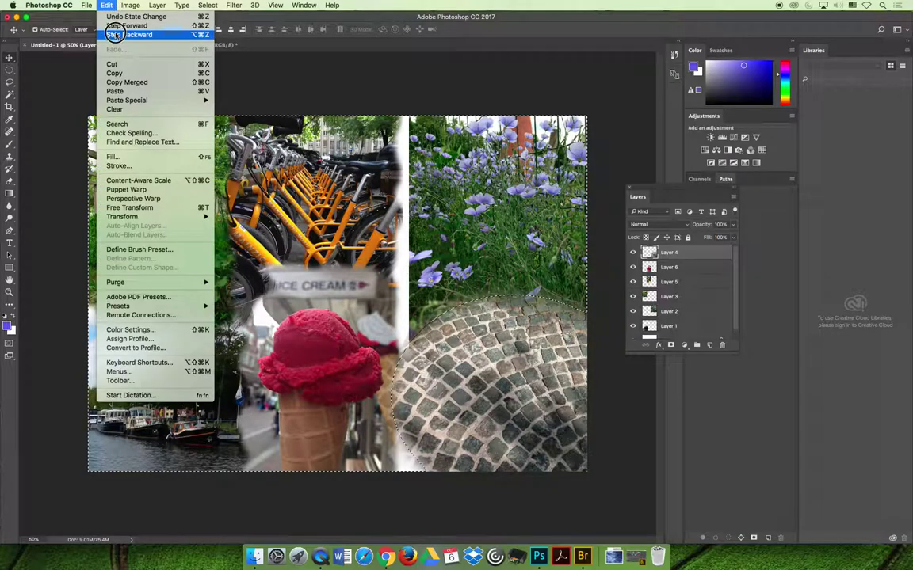
pyautogui.click(129, 35)
# Feather the restored selection around the cobblestones with a 100-pixel radius for a softer edge.
pyautogui.click(209, 5)
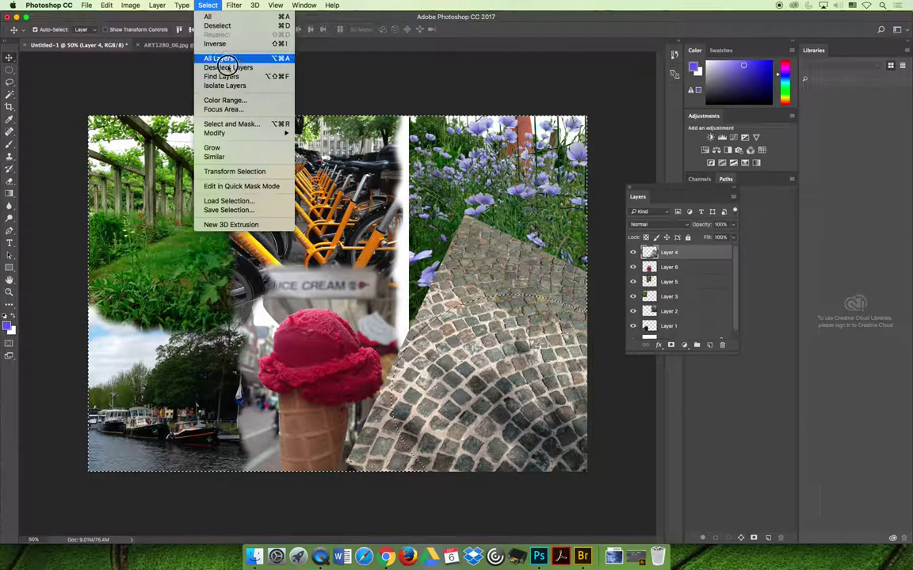
pyautogui.moveTo(279, 132)
pyautogui.click(346, 168)
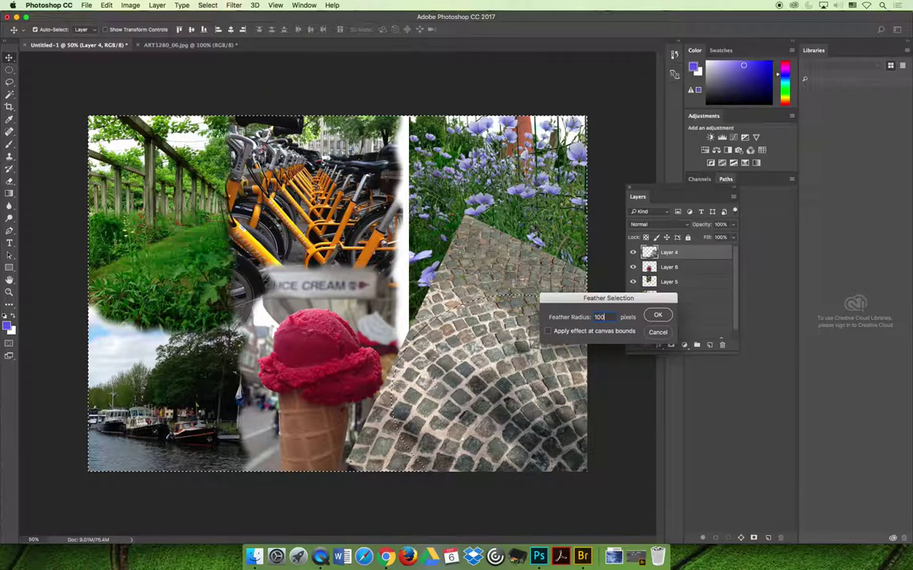
pyautogui.click(658, 315)
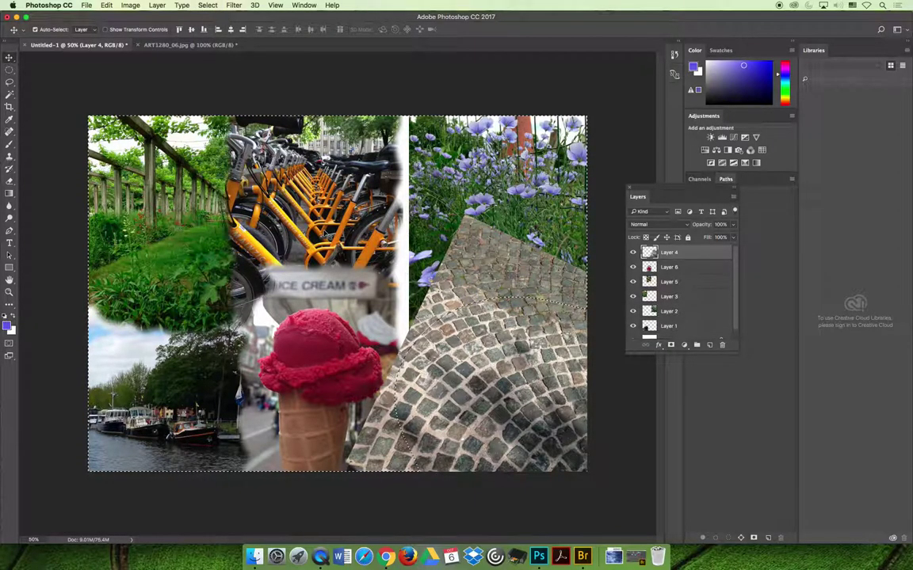
# Delete the cobblestones outside the softly feathered ellipse on Layer 4 and clear the selection.
pyautogui.press('Delete')
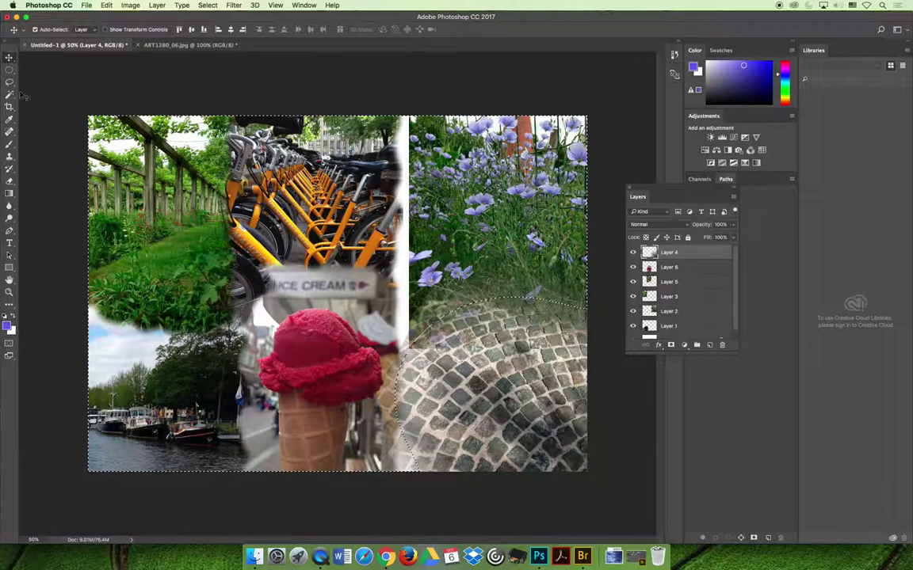
pyautogui.click(396, 308)
pyautogui.press('super+d')
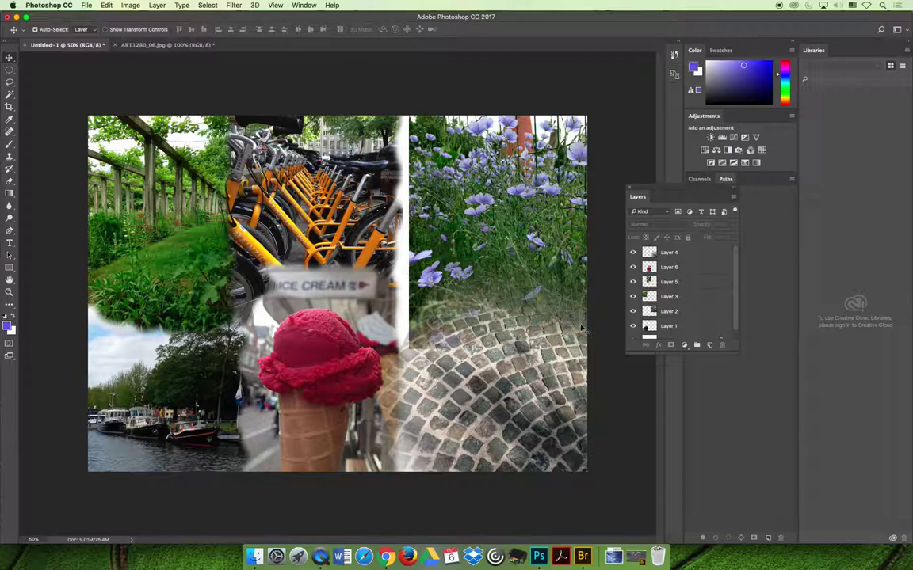
# Move the blended cobblestones up over the flowers, then back down into the collage's lower-right corner.
pyautogui.moveTo(561, 324); pyautogui.dragTo(523, 233)
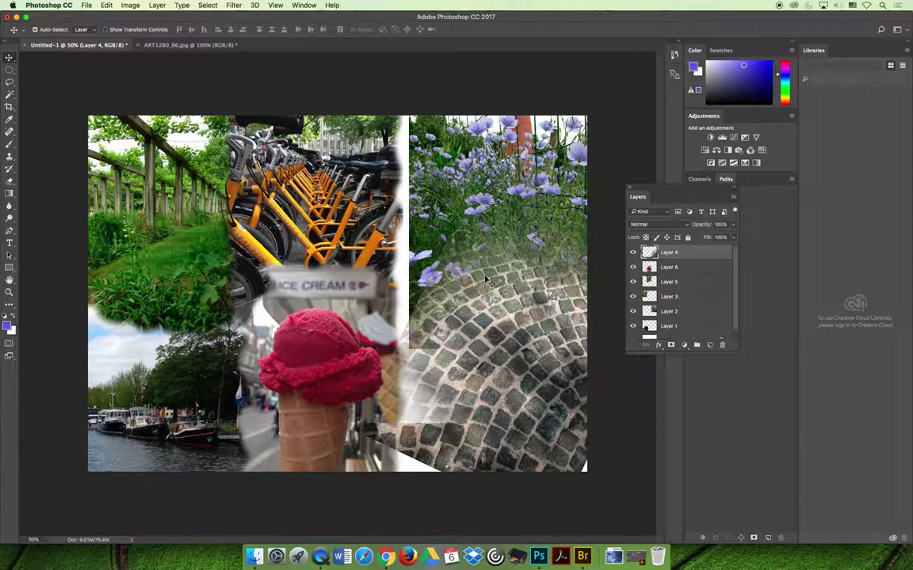
pyautogui.moveTo(487, 280); pyautogui.dragTo(514, 391)
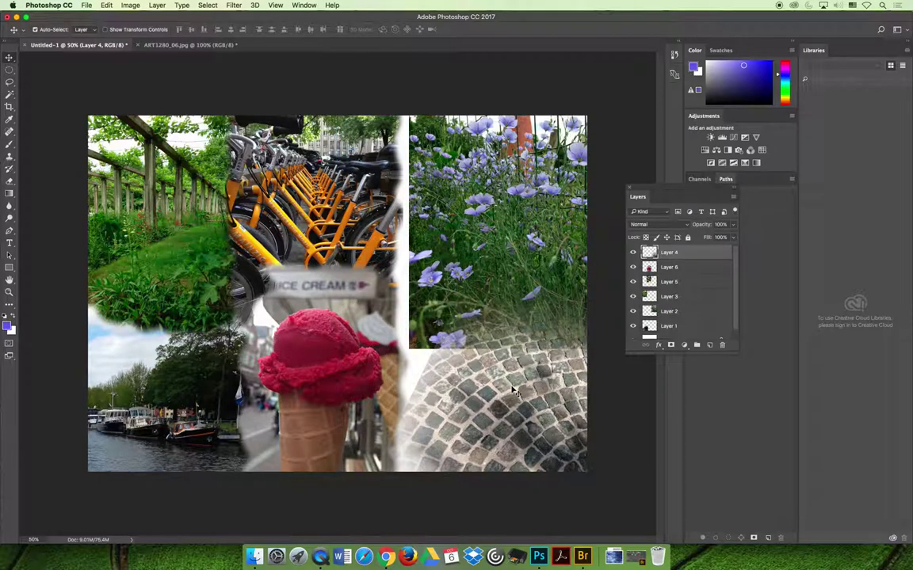